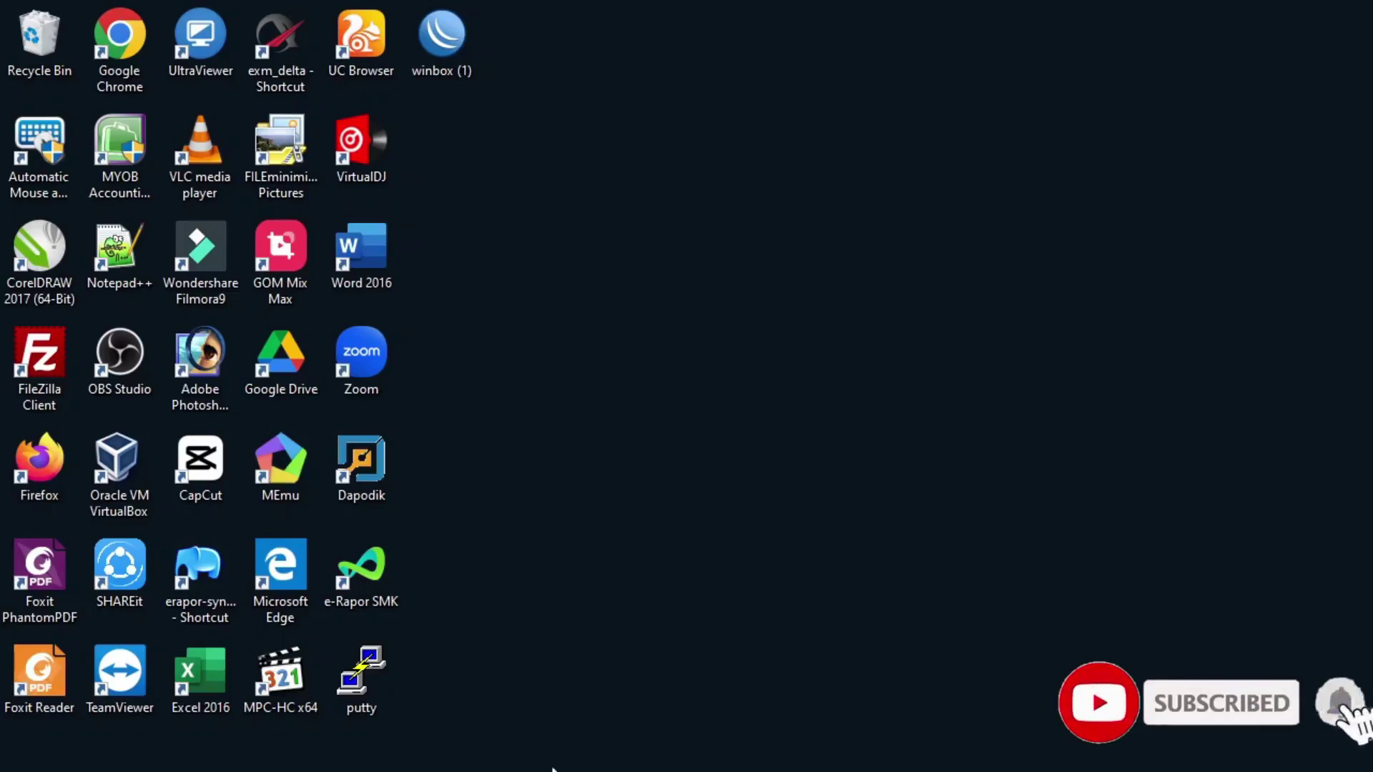
Open the Windows search panel with Win+S, leaving the search box empty
mouse_move(390, 769)
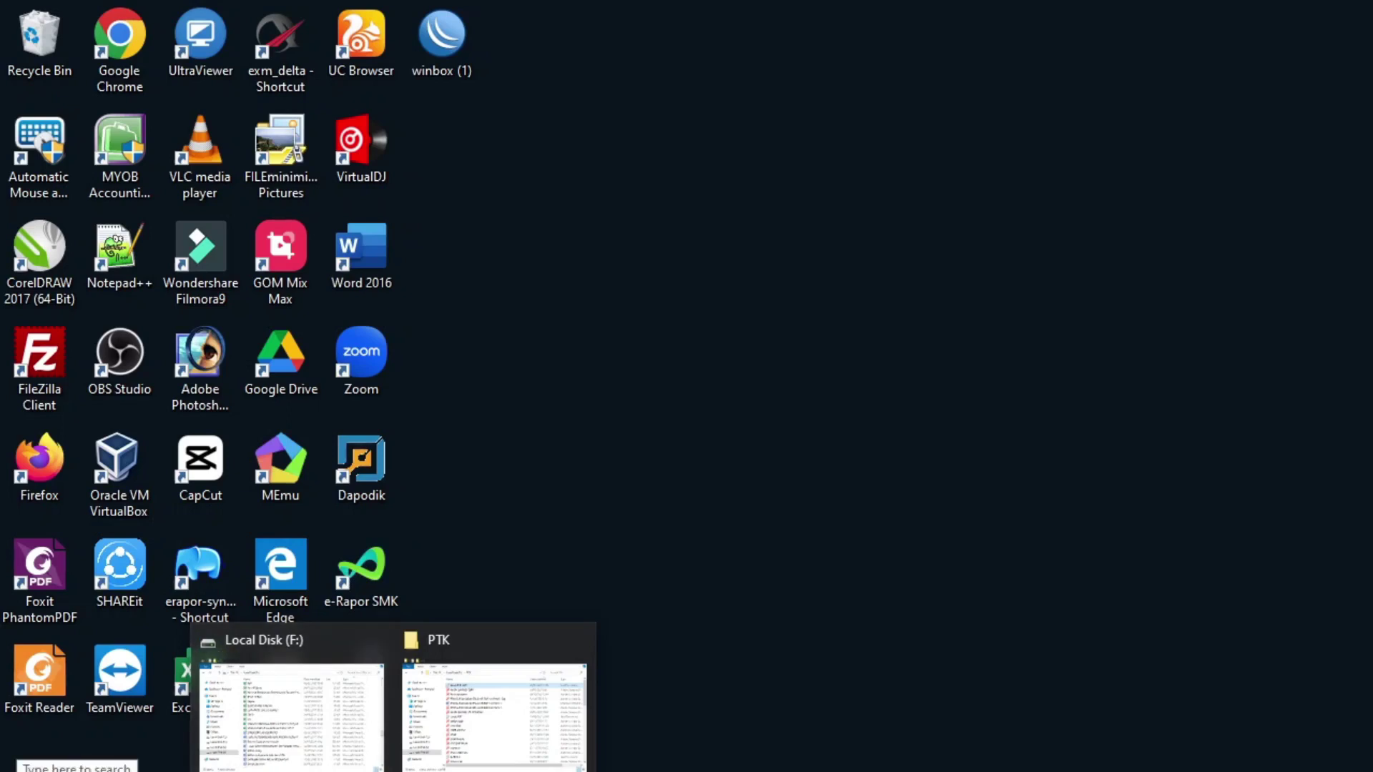
key("super+s")
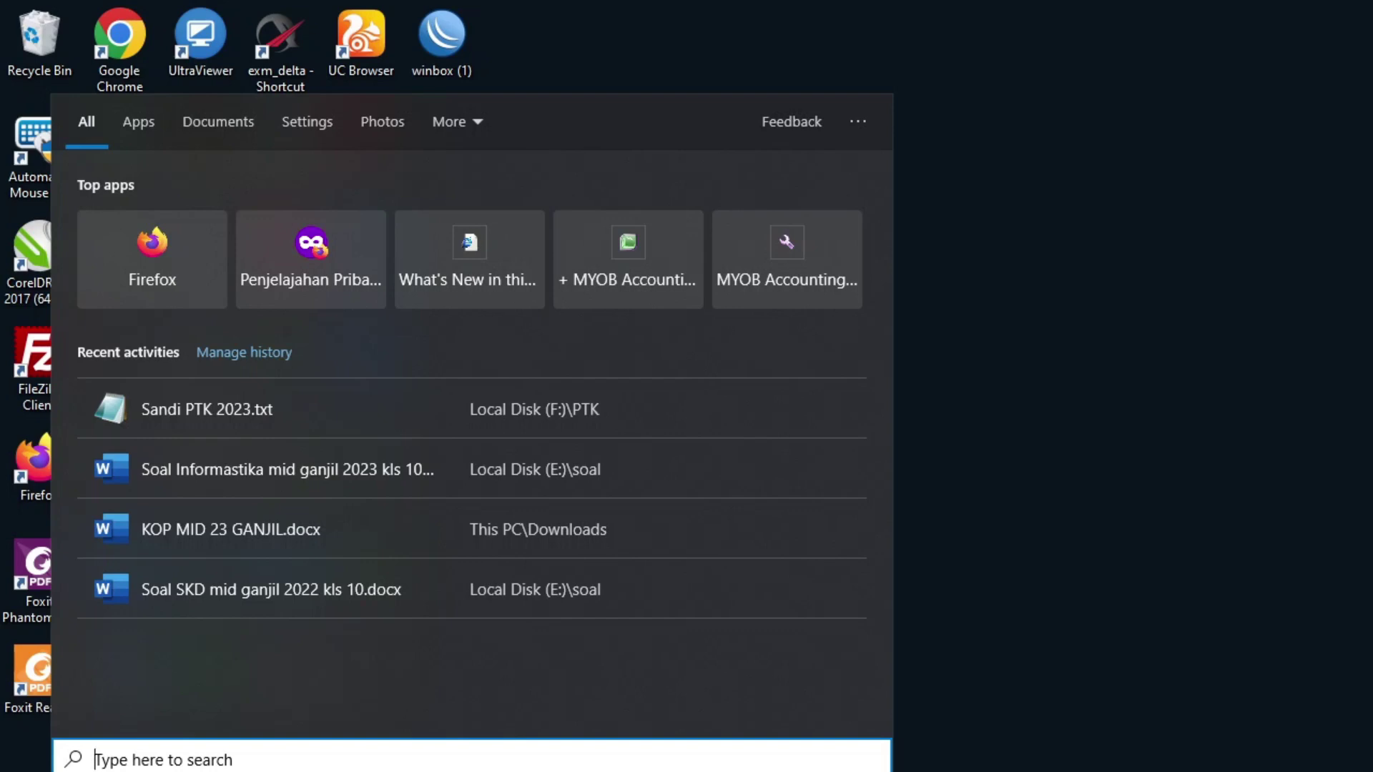
Search Windows for 'contr' and open Control Panel
type("u")
key("BackSpace")
type("contr")
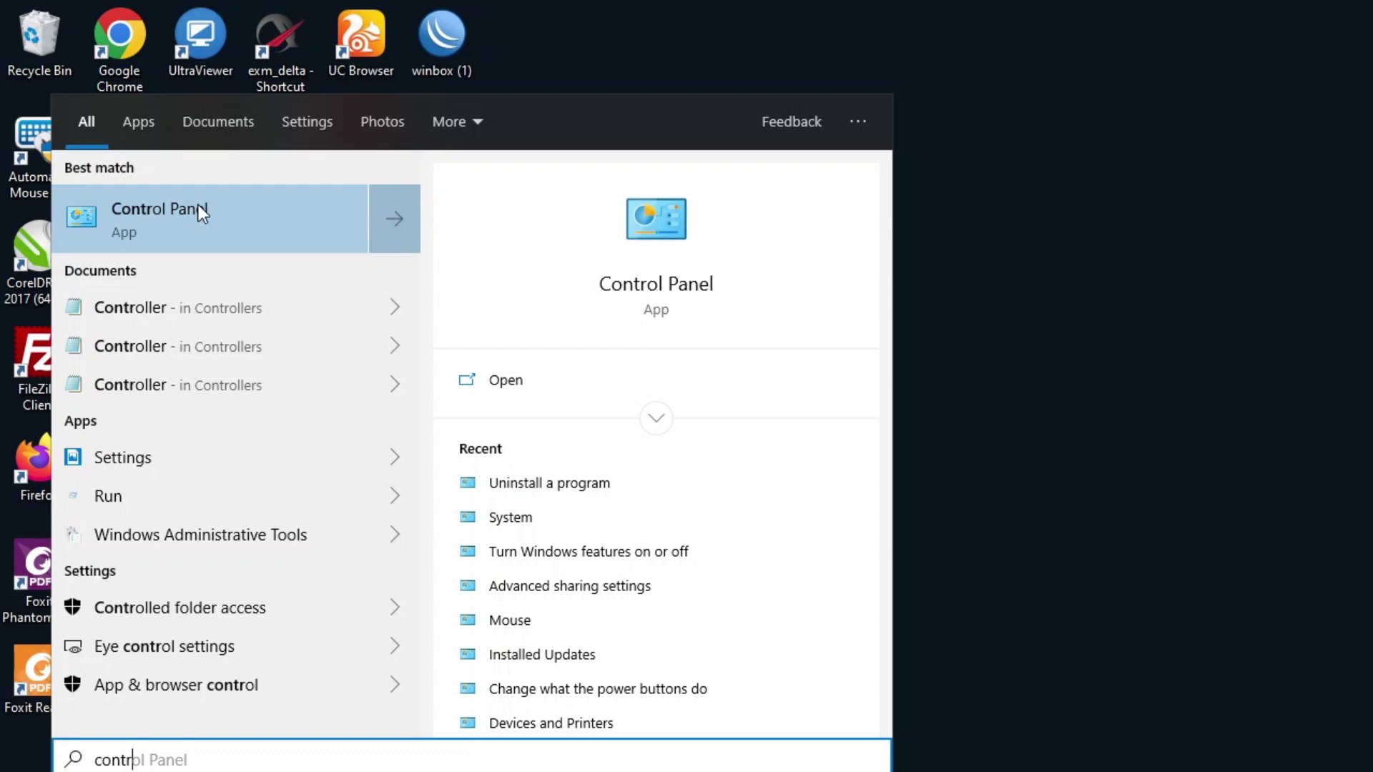
left_click(139, 214)
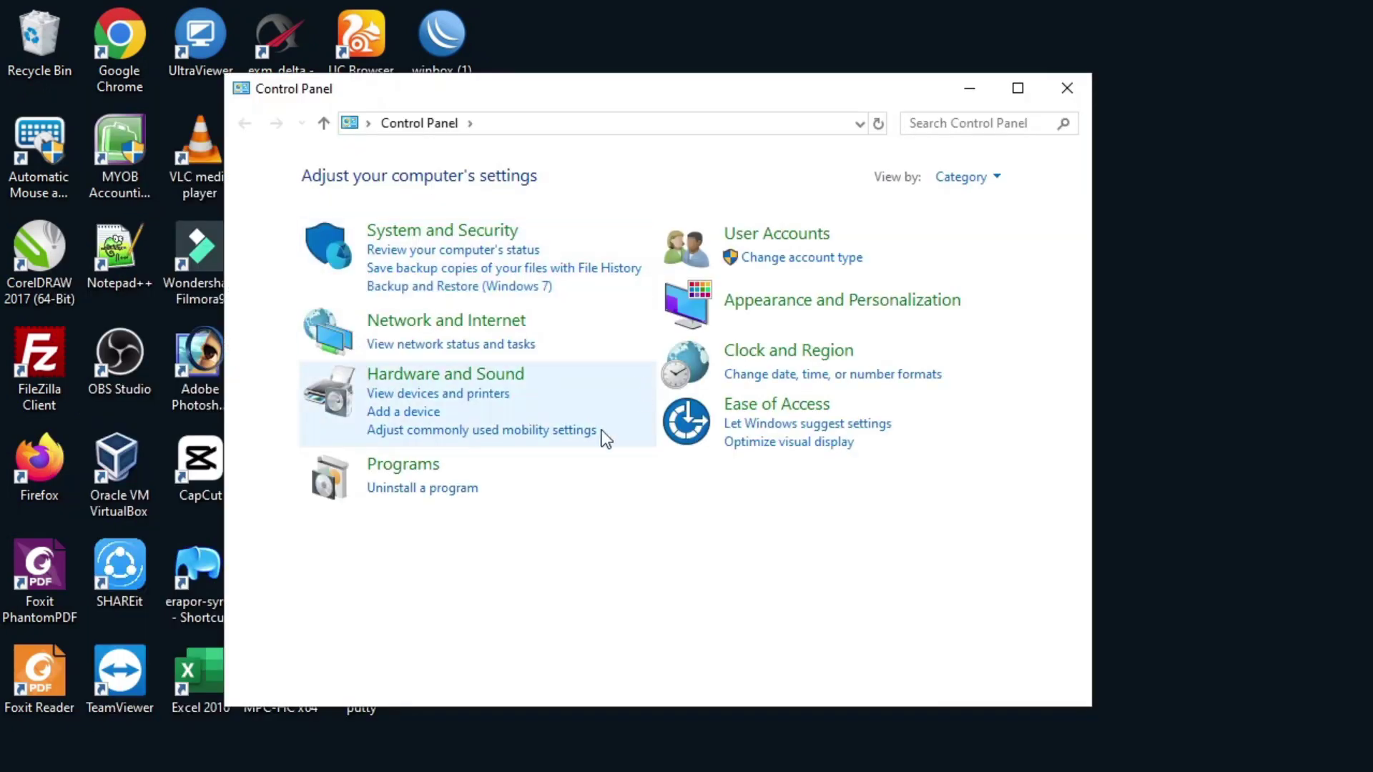
In Uninstall a program, select eRaporSMK and start removing it
left_click(415, 493)
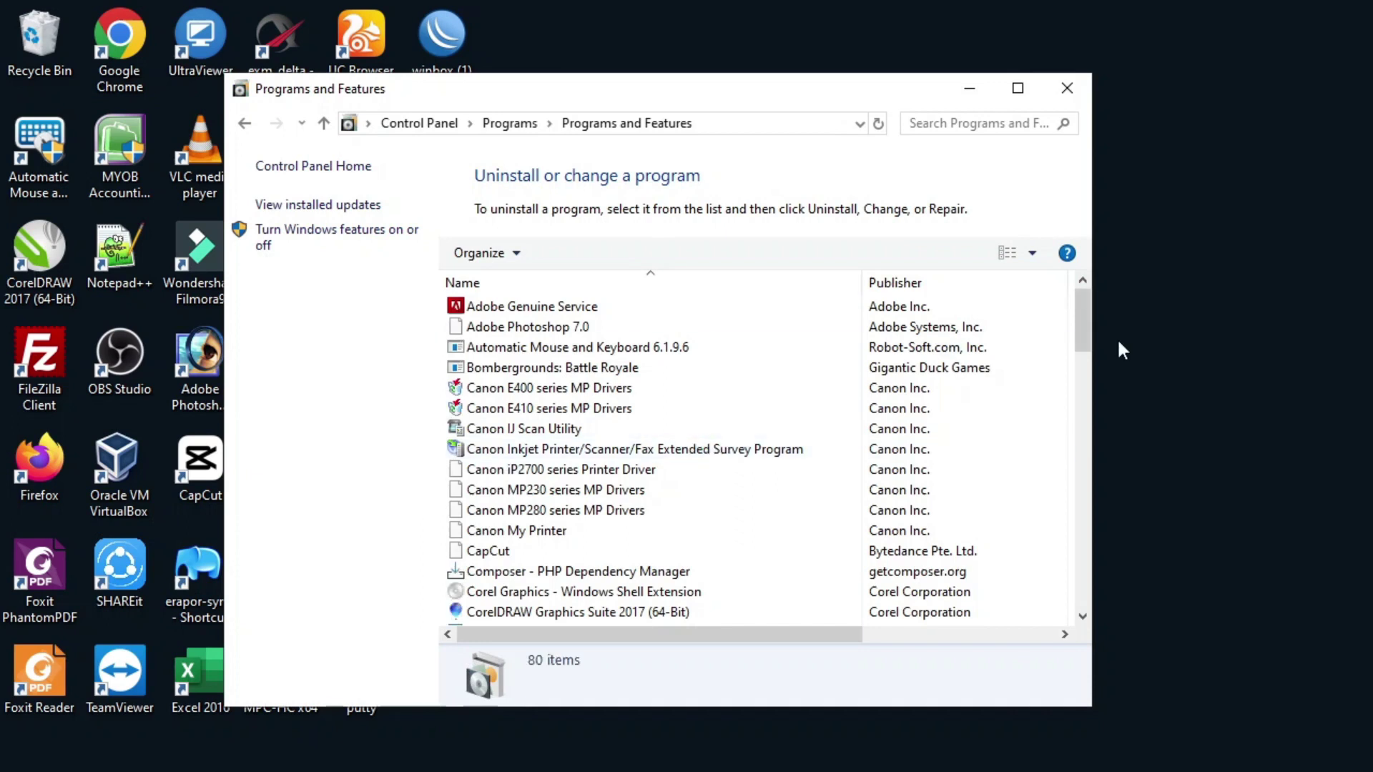
left_click_drag(1081, 326, 1079, 435)
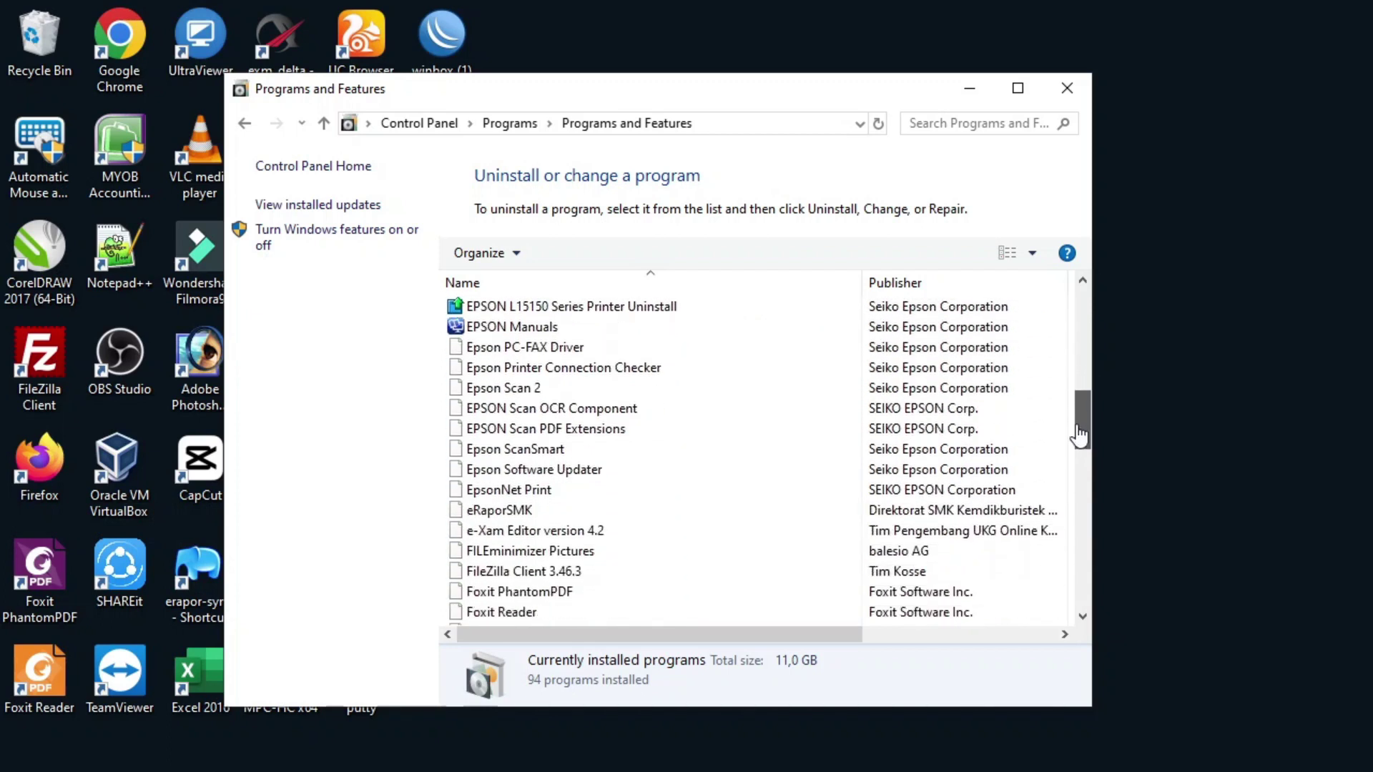
left_click(499, 512)
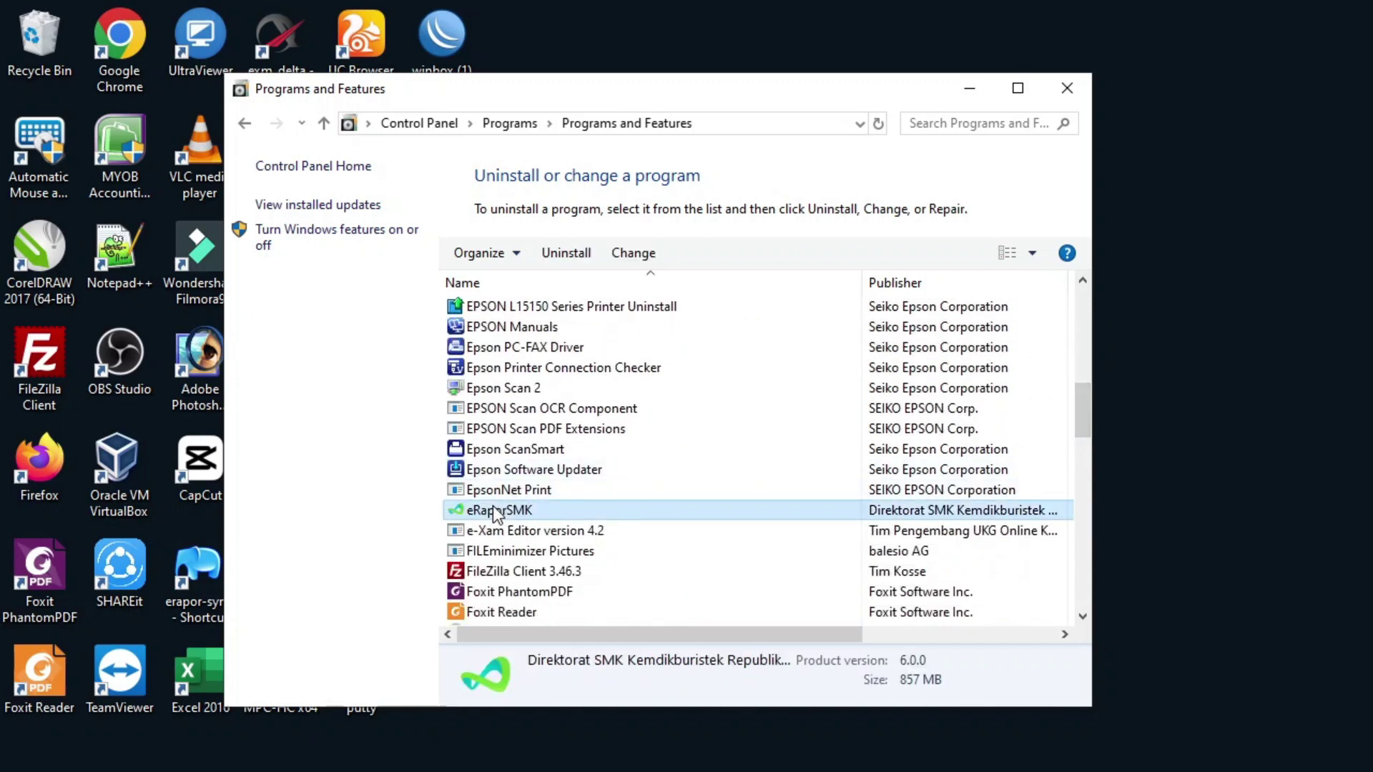
left_click(573, 255)
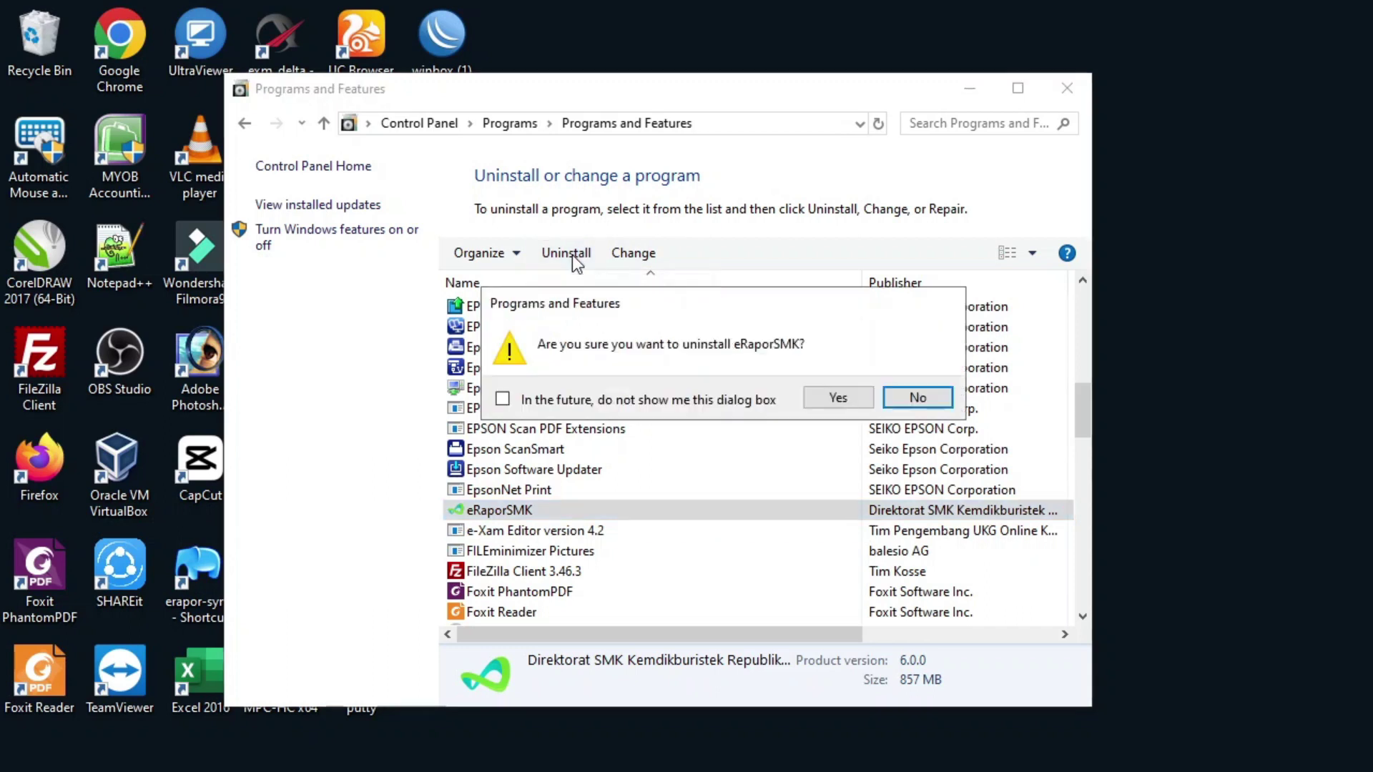
Confirm uninstalling eRaporSMK and accept the required-reboot notice
left_click(837, 399)
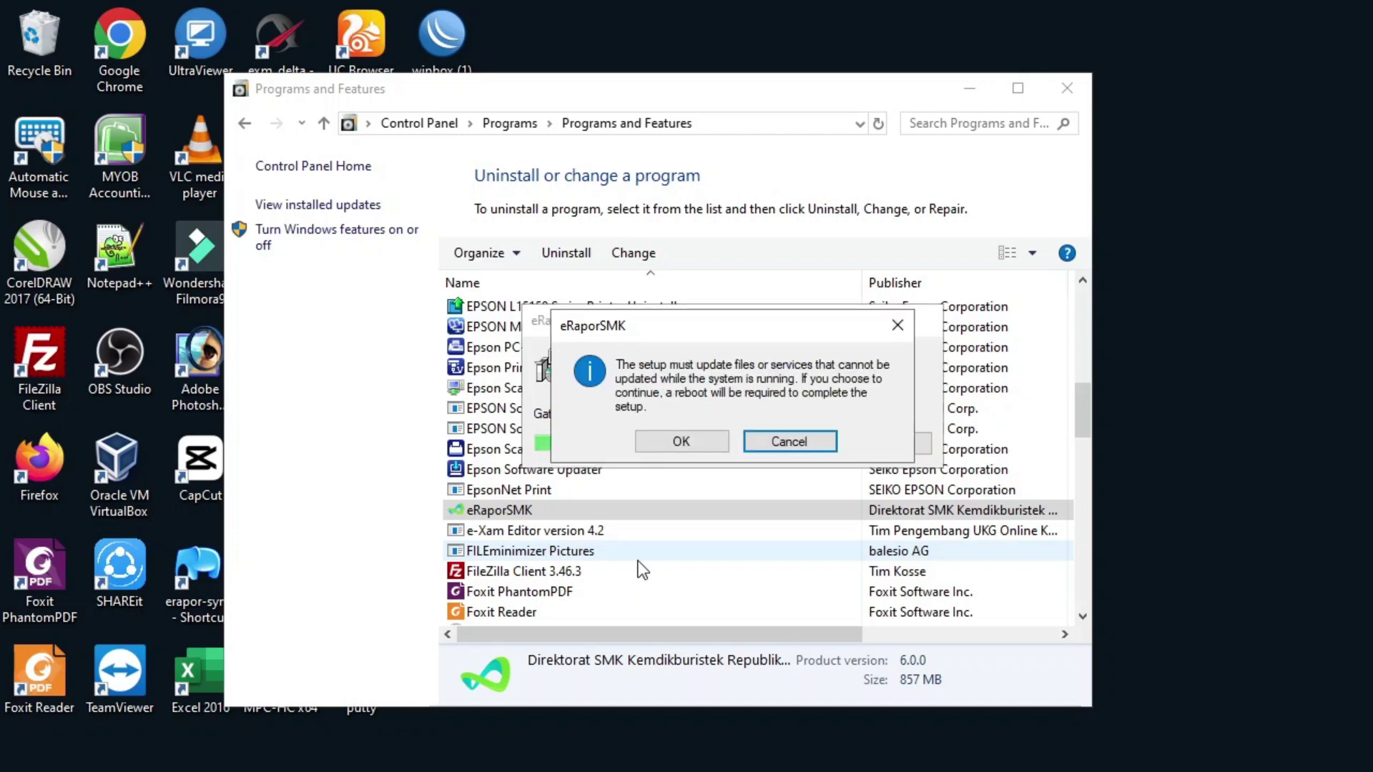
left_click(702, 447)
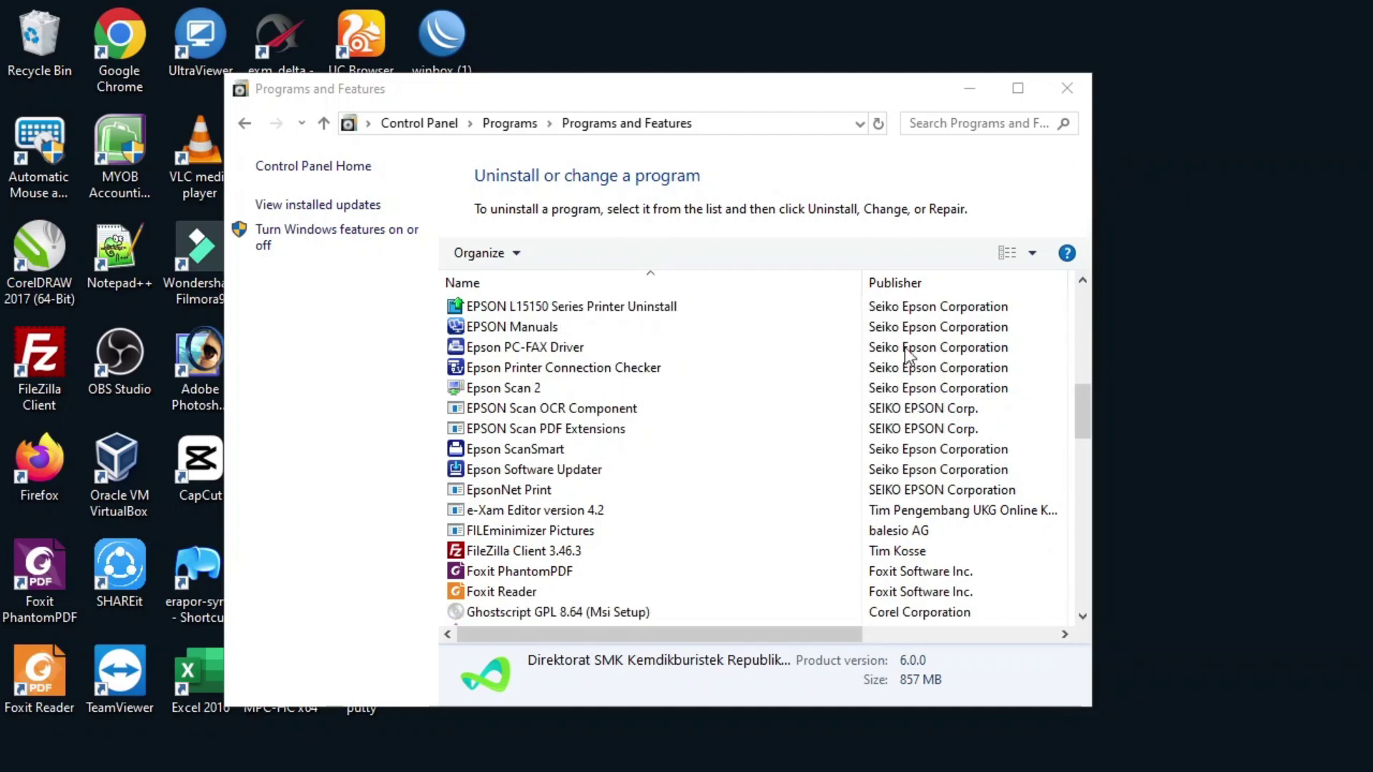
Close Programs and Features and refresh the desktop three times
left_click(1067, 89)
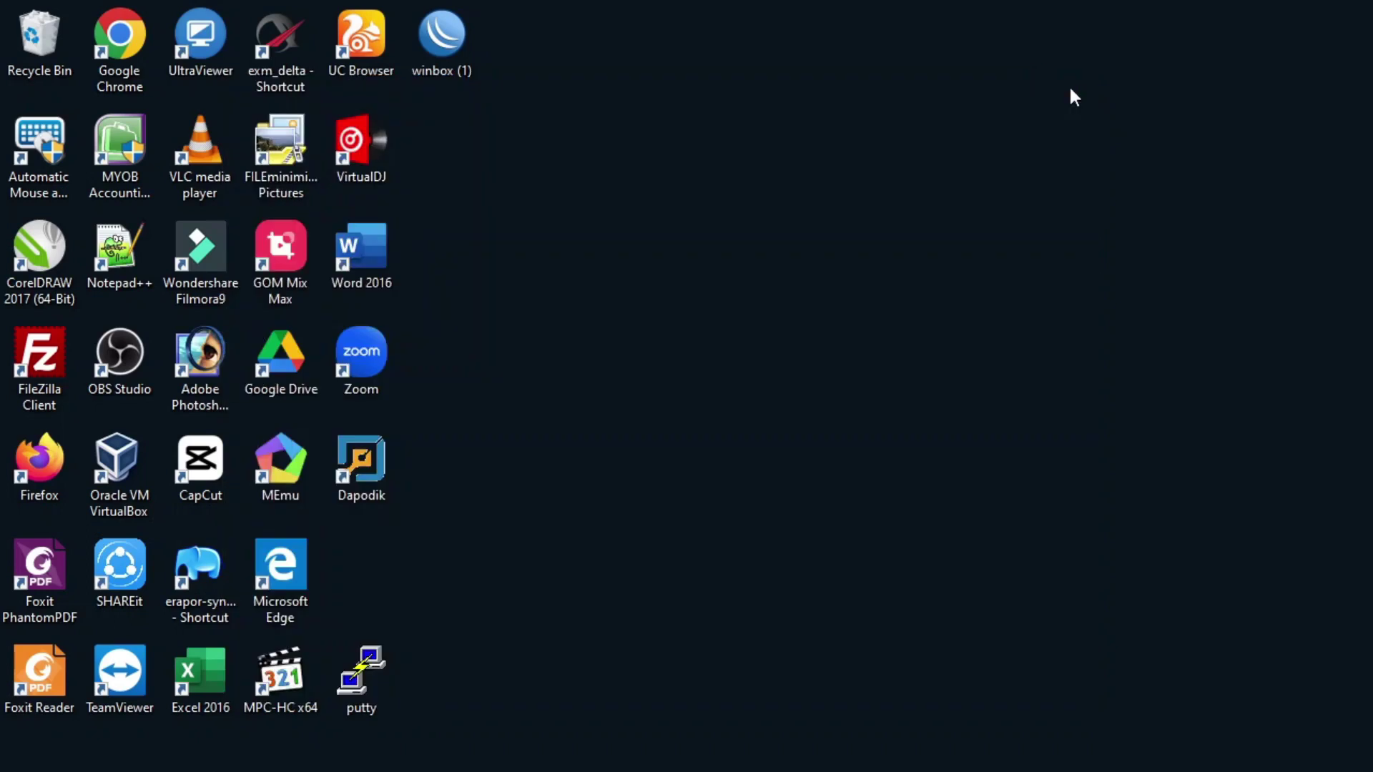
right_click(731, 317)
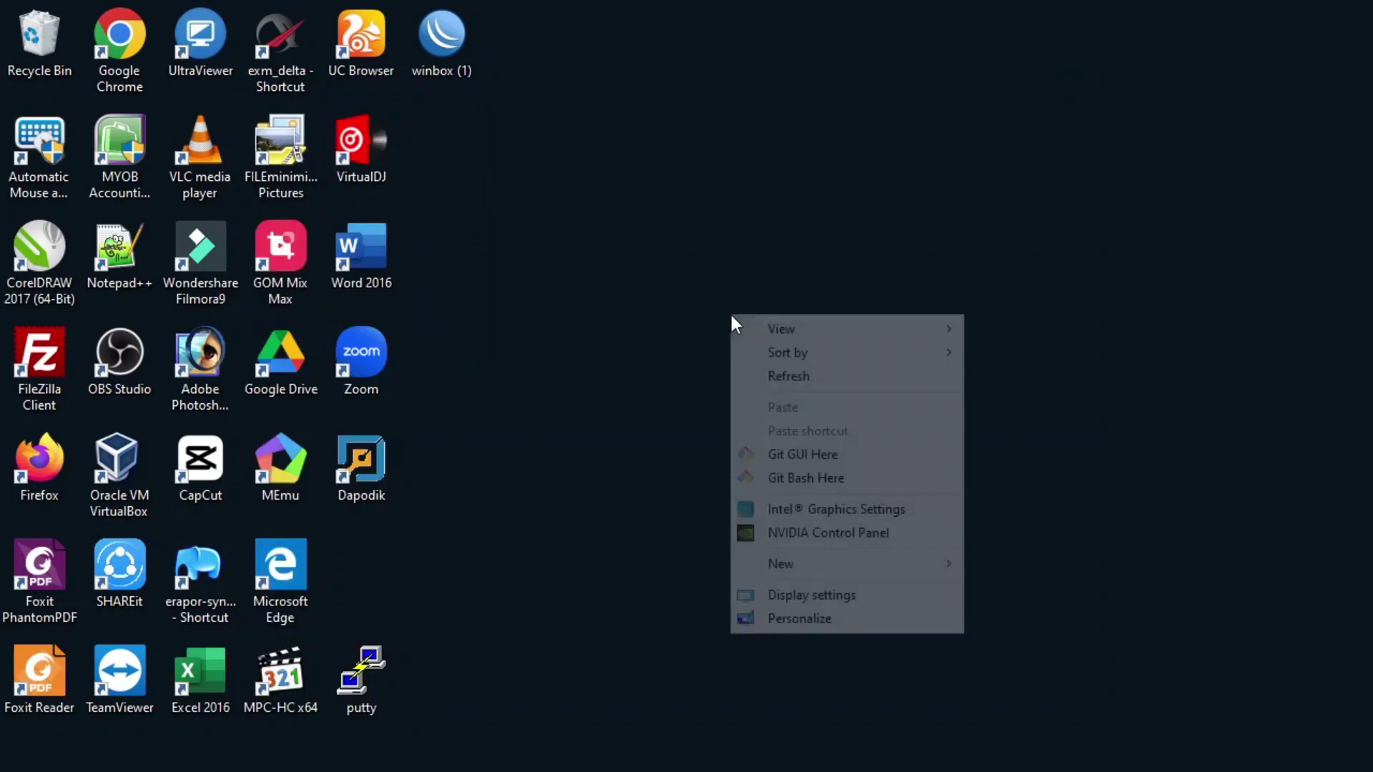
left_click(787, 379)
right_click(786, 379)
left_click(844, 437)
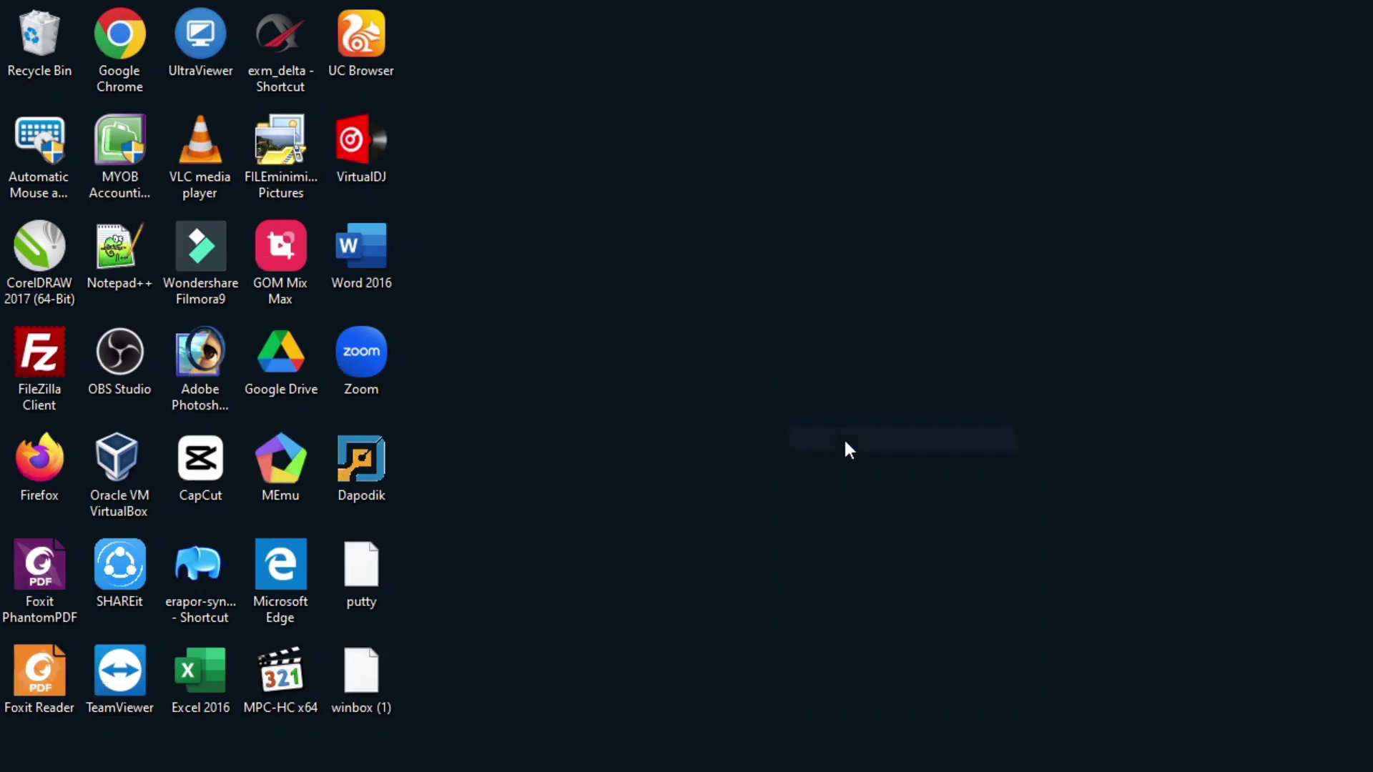
right_click(602, 280)
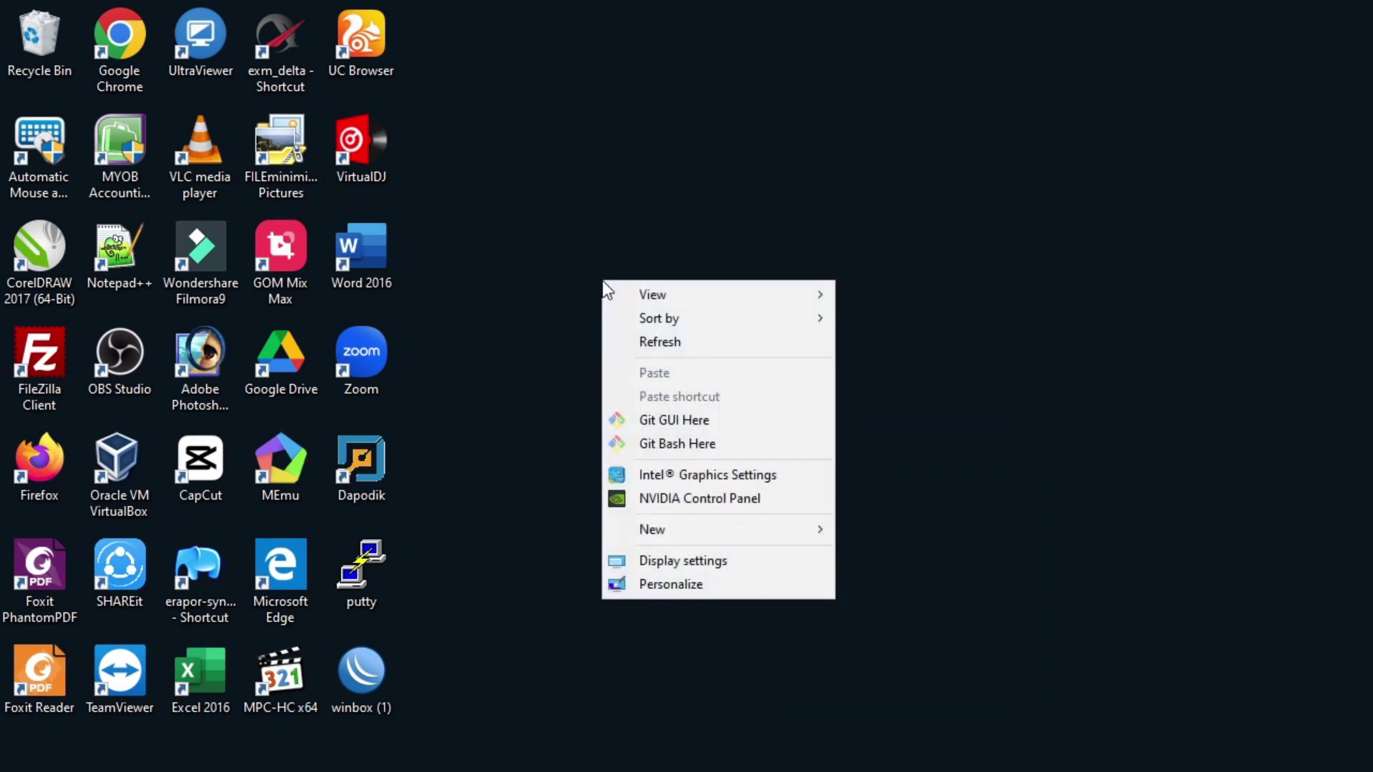
left_click(689, 347)
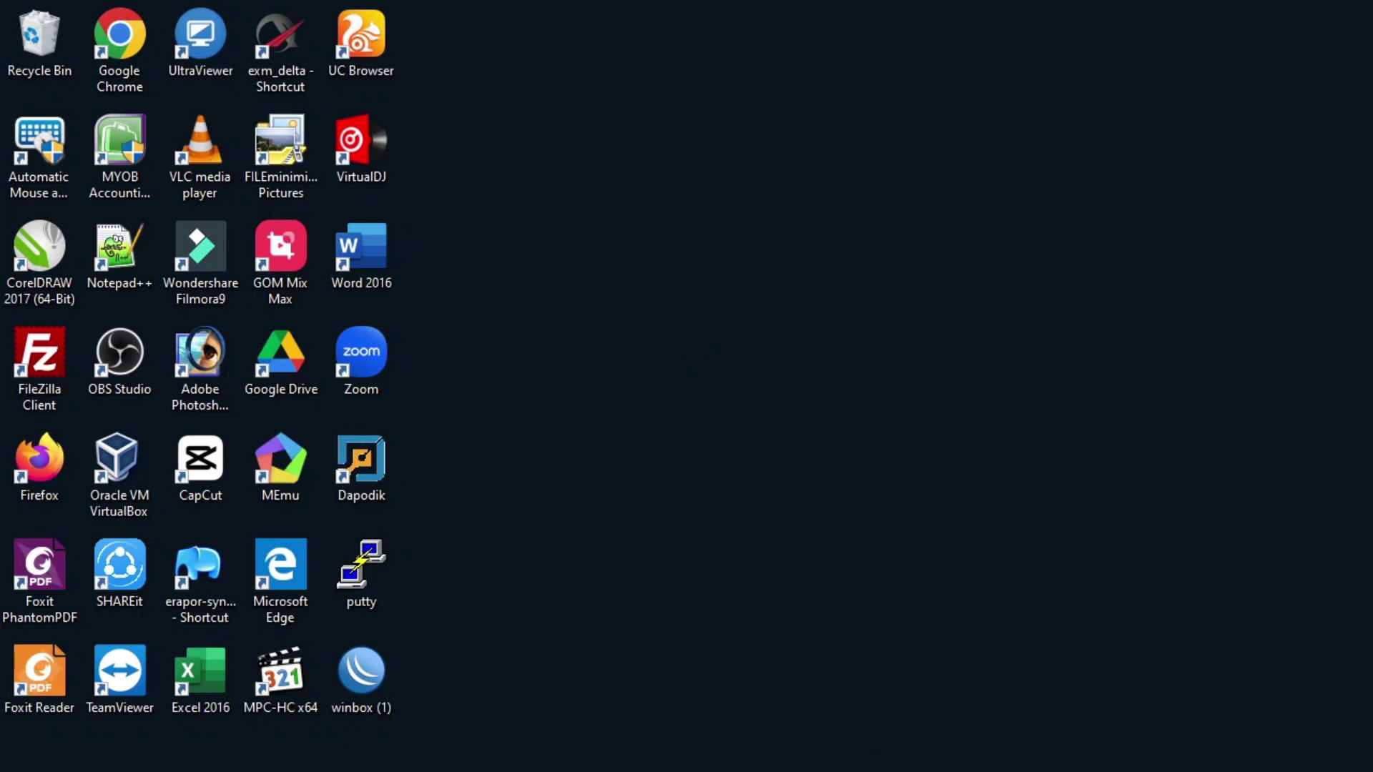
From Downloads in the Local Disk (F:) window, run e-Rapor SMK v.7.0.0 as administrator
mouse_move(512, 641)
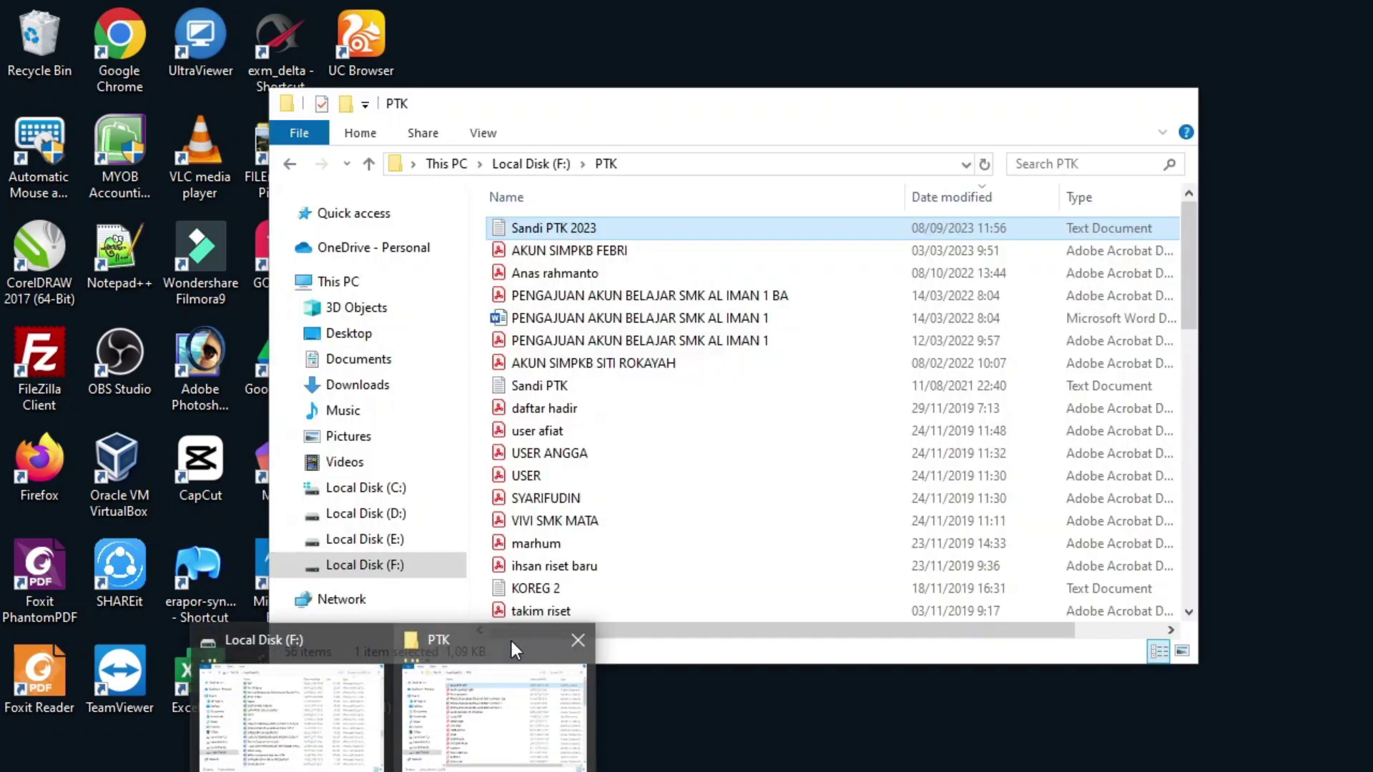
left_click(330, 678)
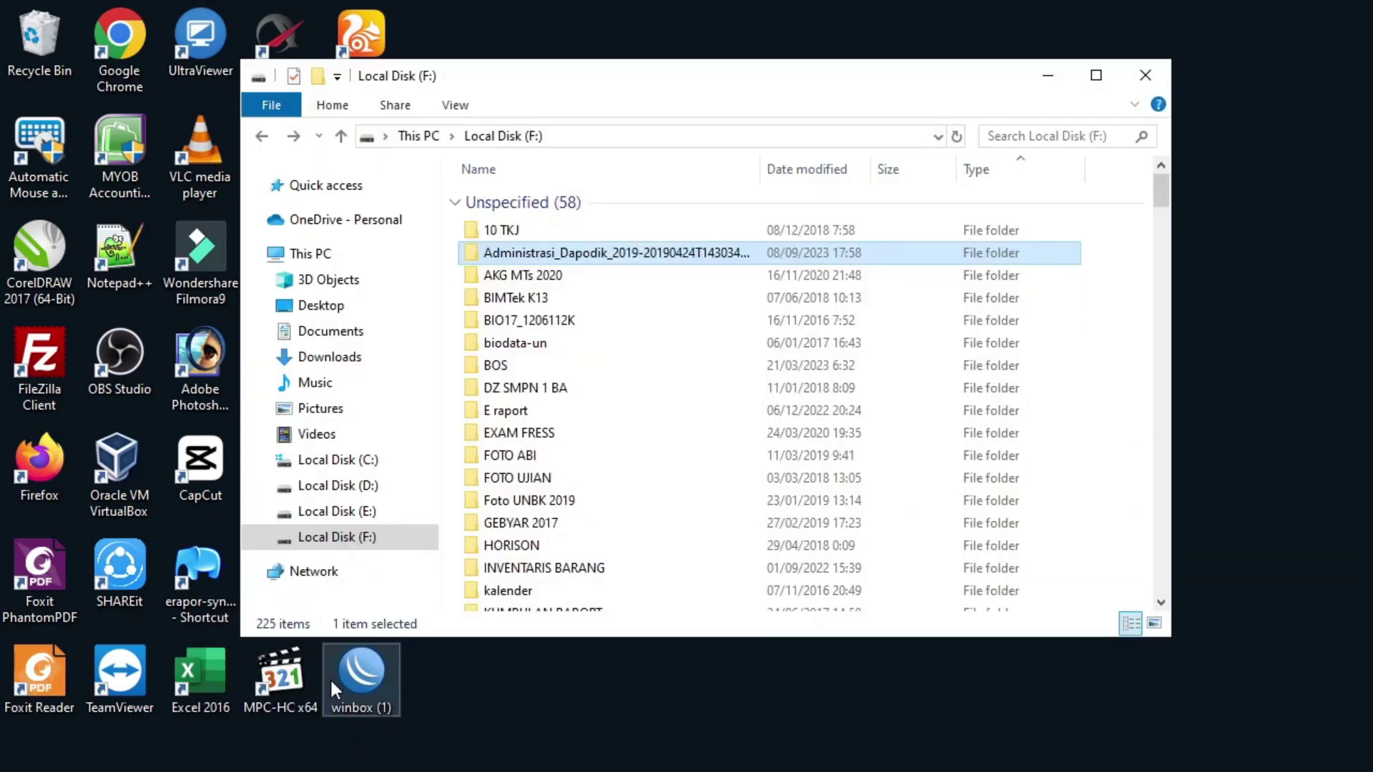
left_click(329, 676)
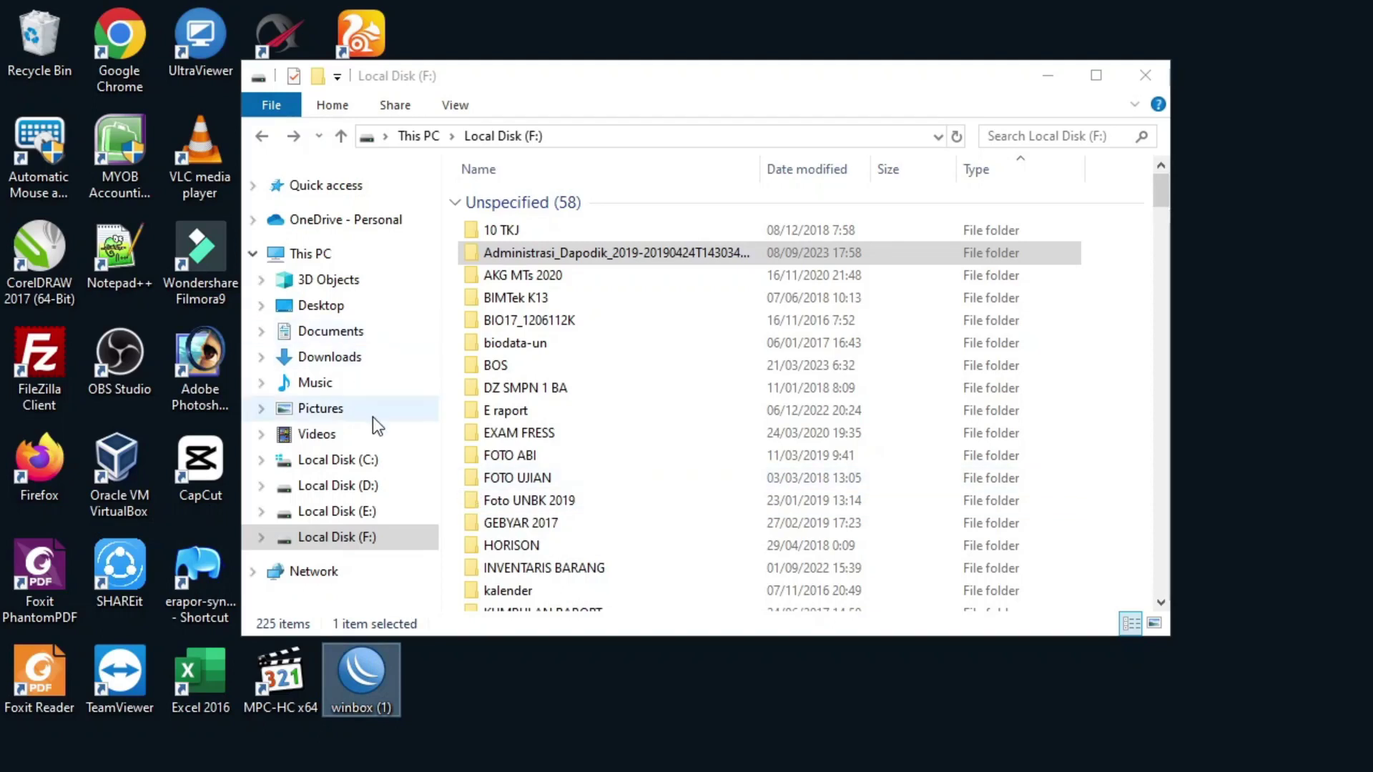
left_click(343, 362)
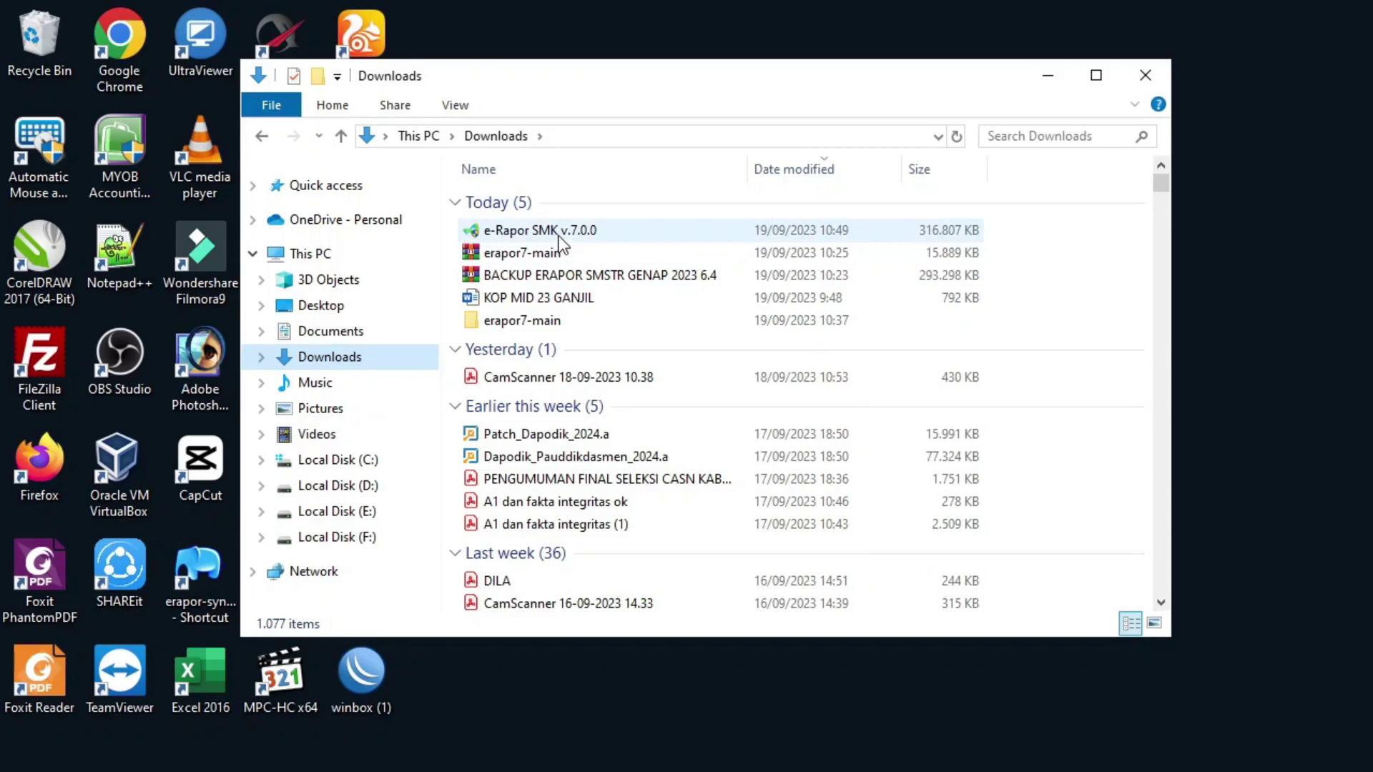
right_click(559, 238)
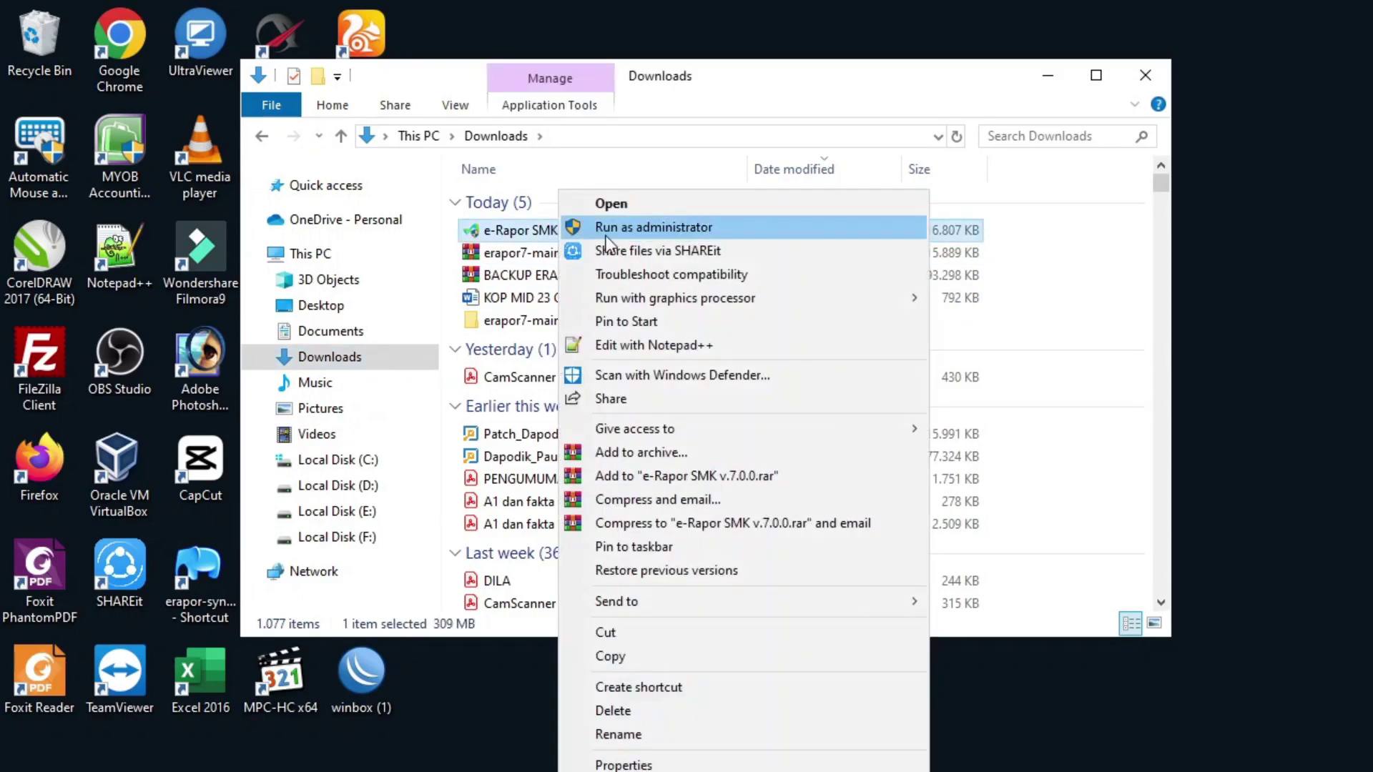
left_click(606, 234)
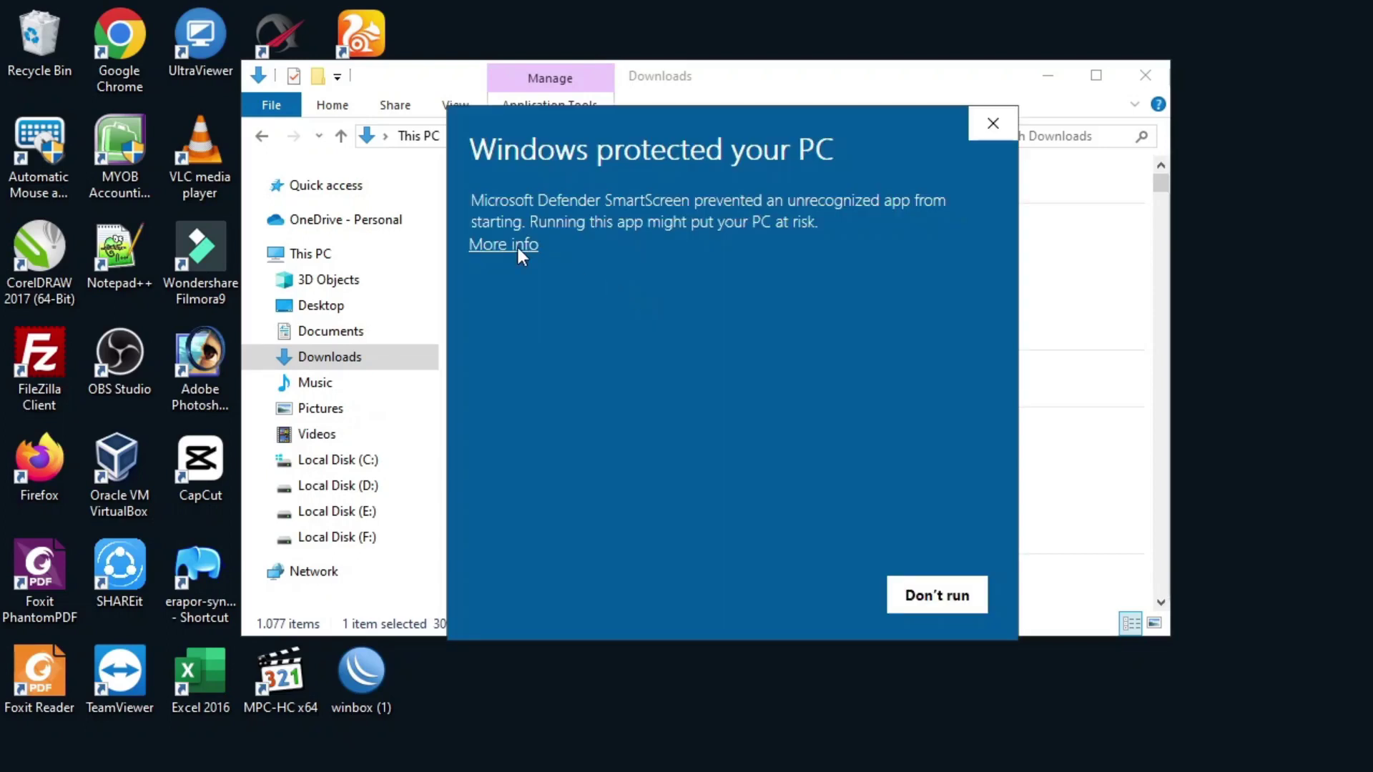
Allow the installer past SmartScreen and install eRaporSMK to the default folder
left_click(503, 245)
left_click(805, 596)
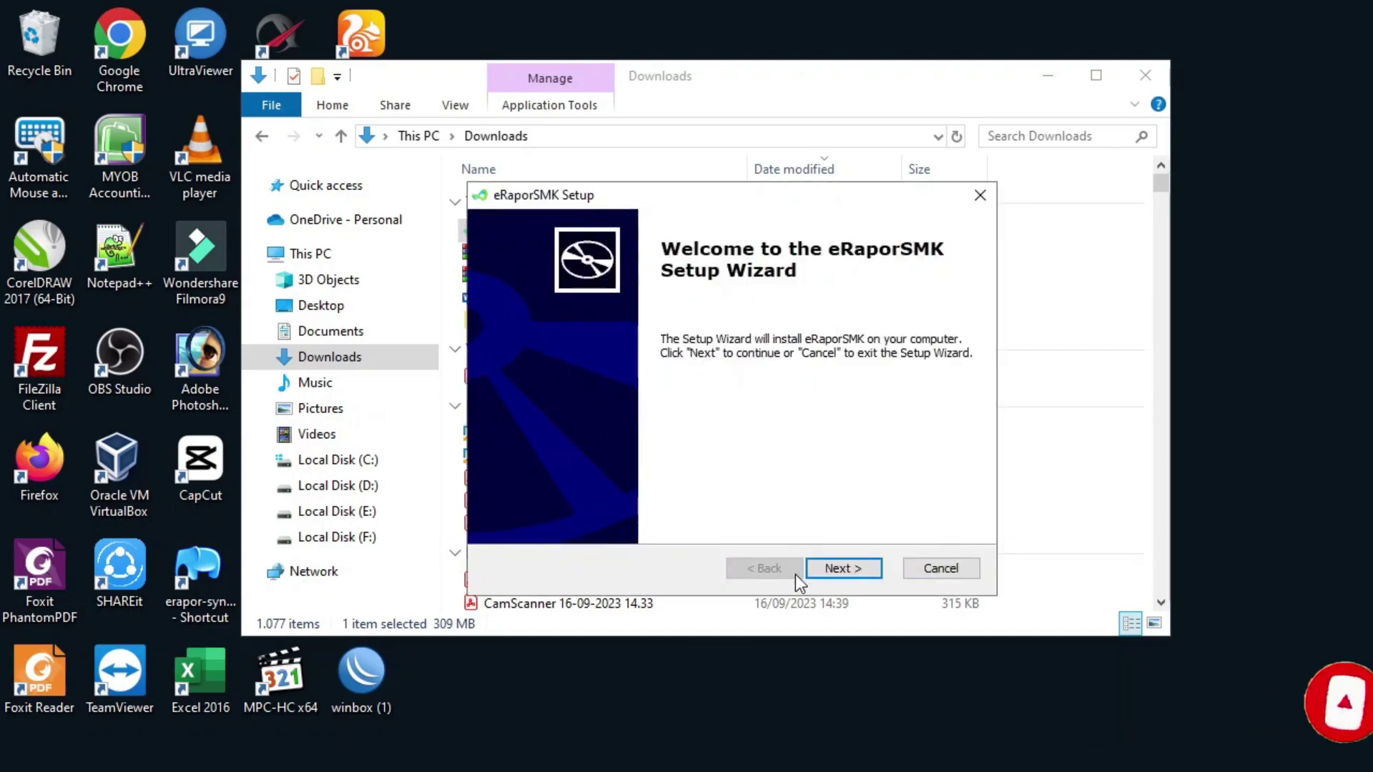
left_click(836, 569)
left_click(834, 576)
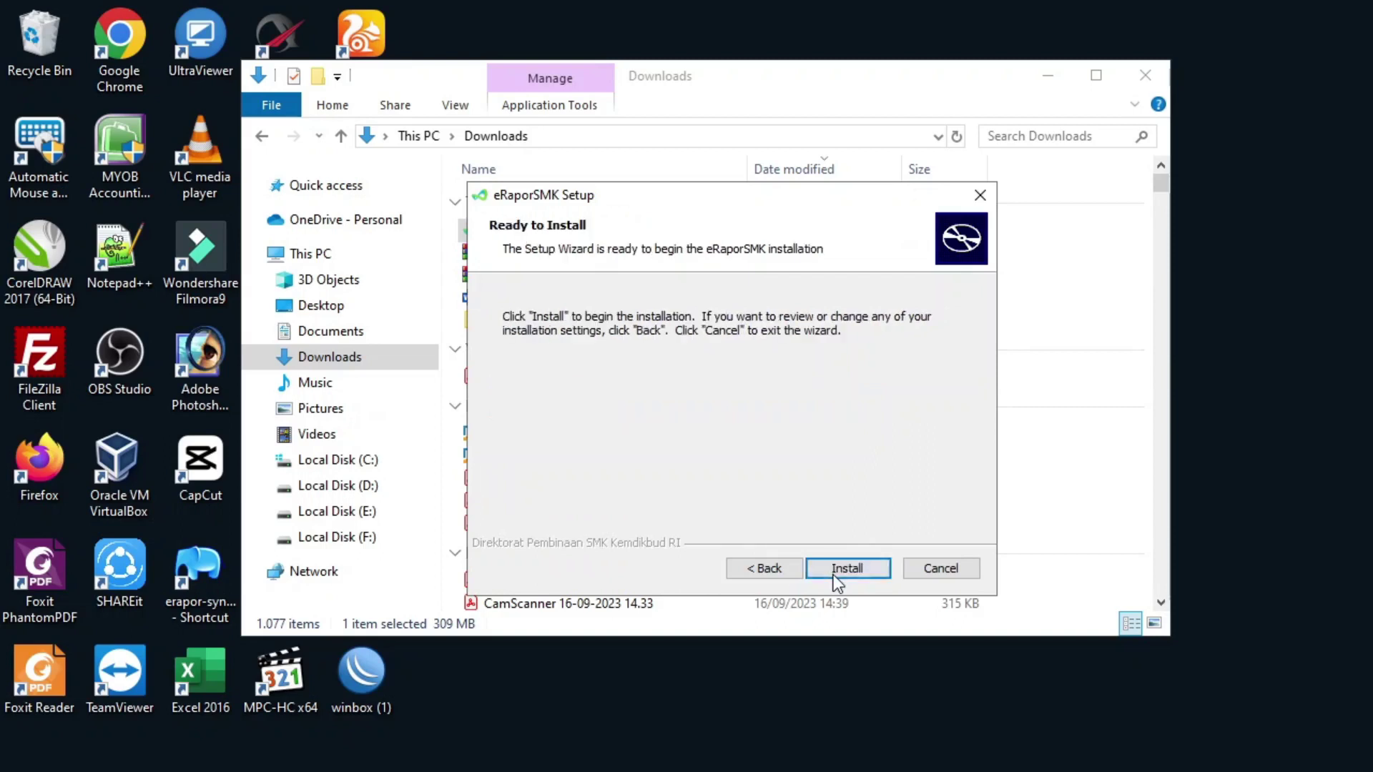
left_click(836, 570)
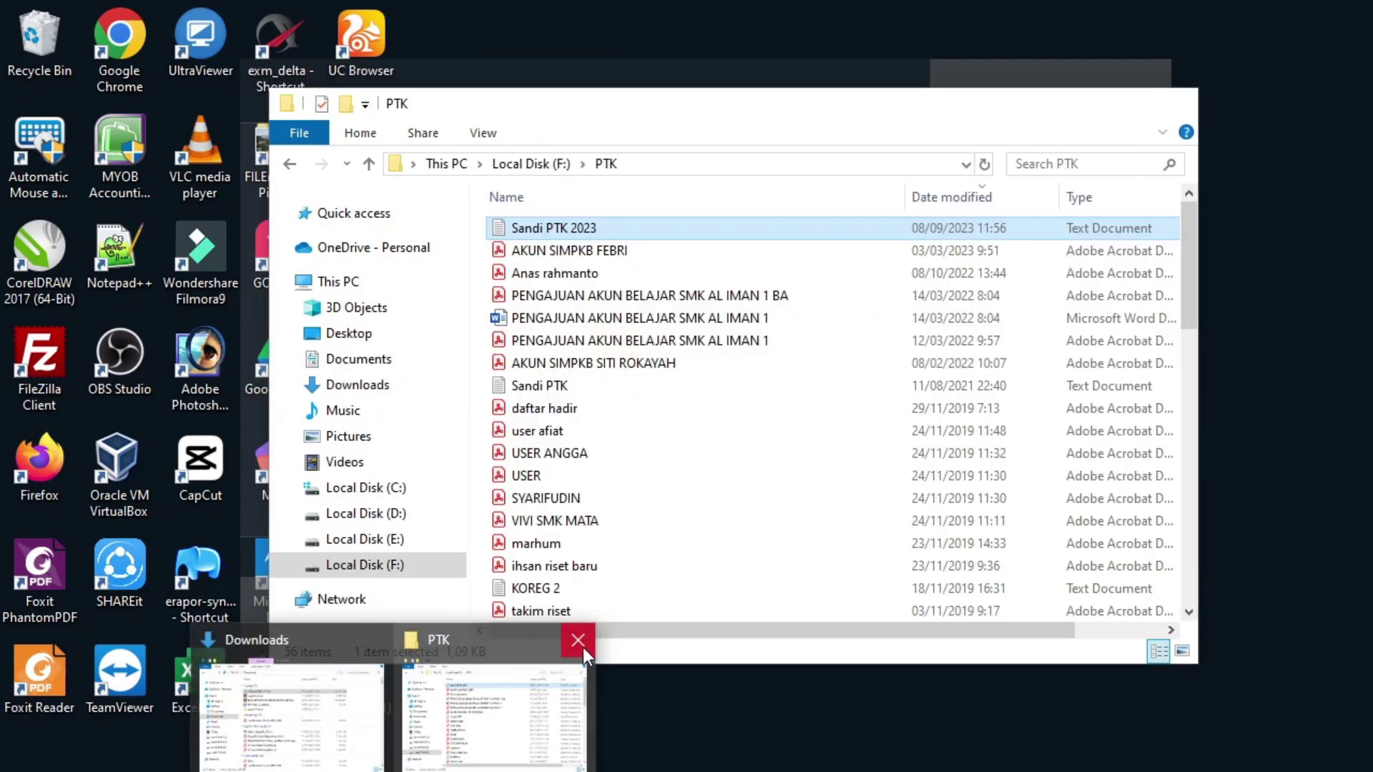
Close the PTK folder window and bring the Downloads folder to the front
left_click(578, 640)
mouse_move(445, 662)
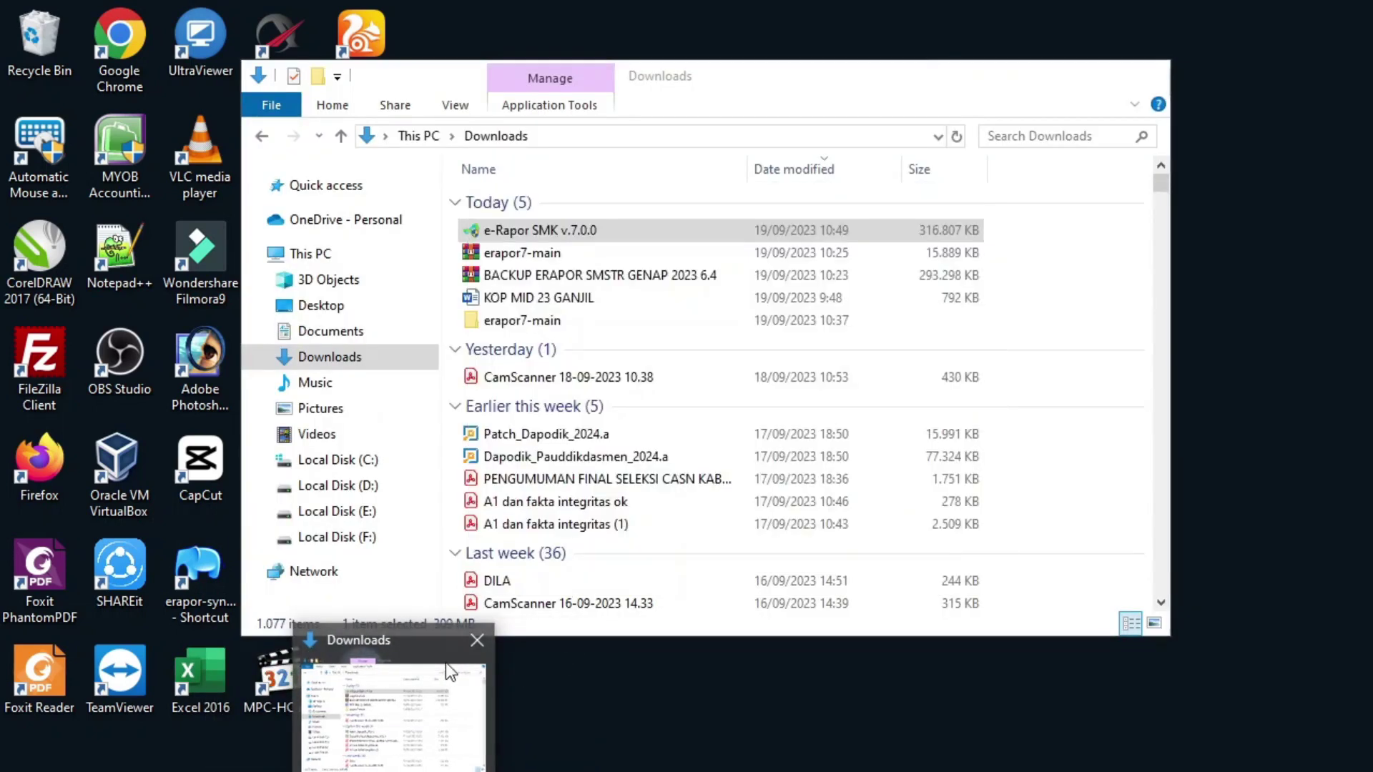
left_click(415, 701)
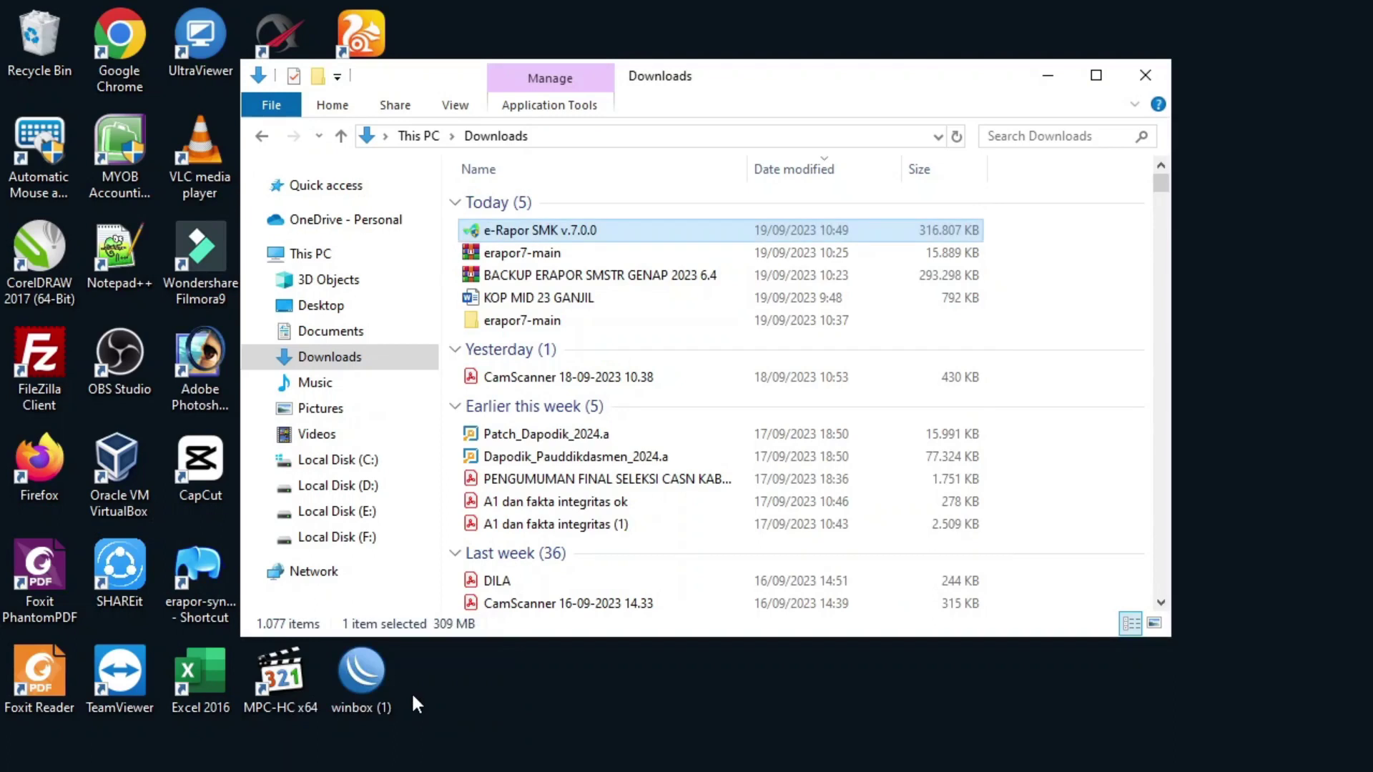
Extract the BACKUP ERAPOR SMSTR GENAP 2023 6.4 archive into its default same-named folder
left_click(647, 277)
left_click(793, 574)
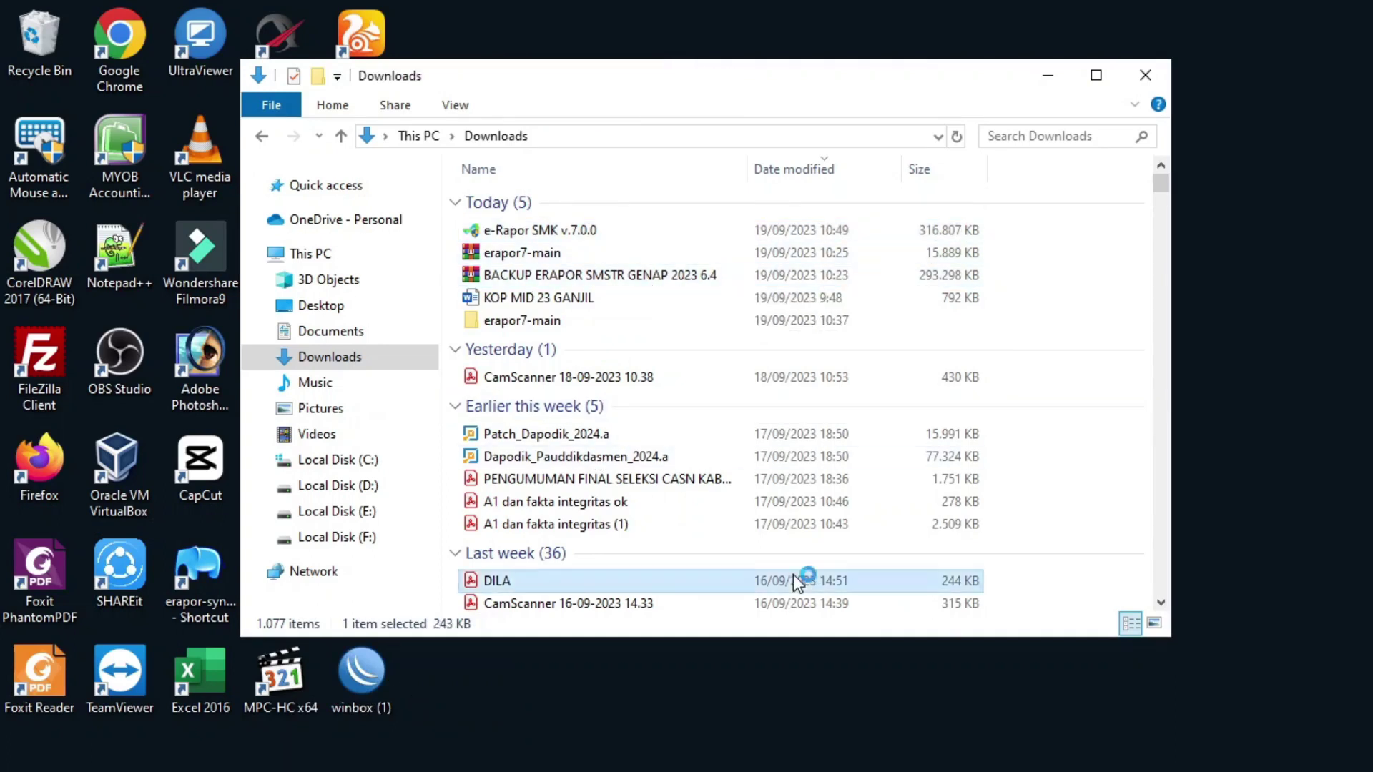
right_click(793, 573)
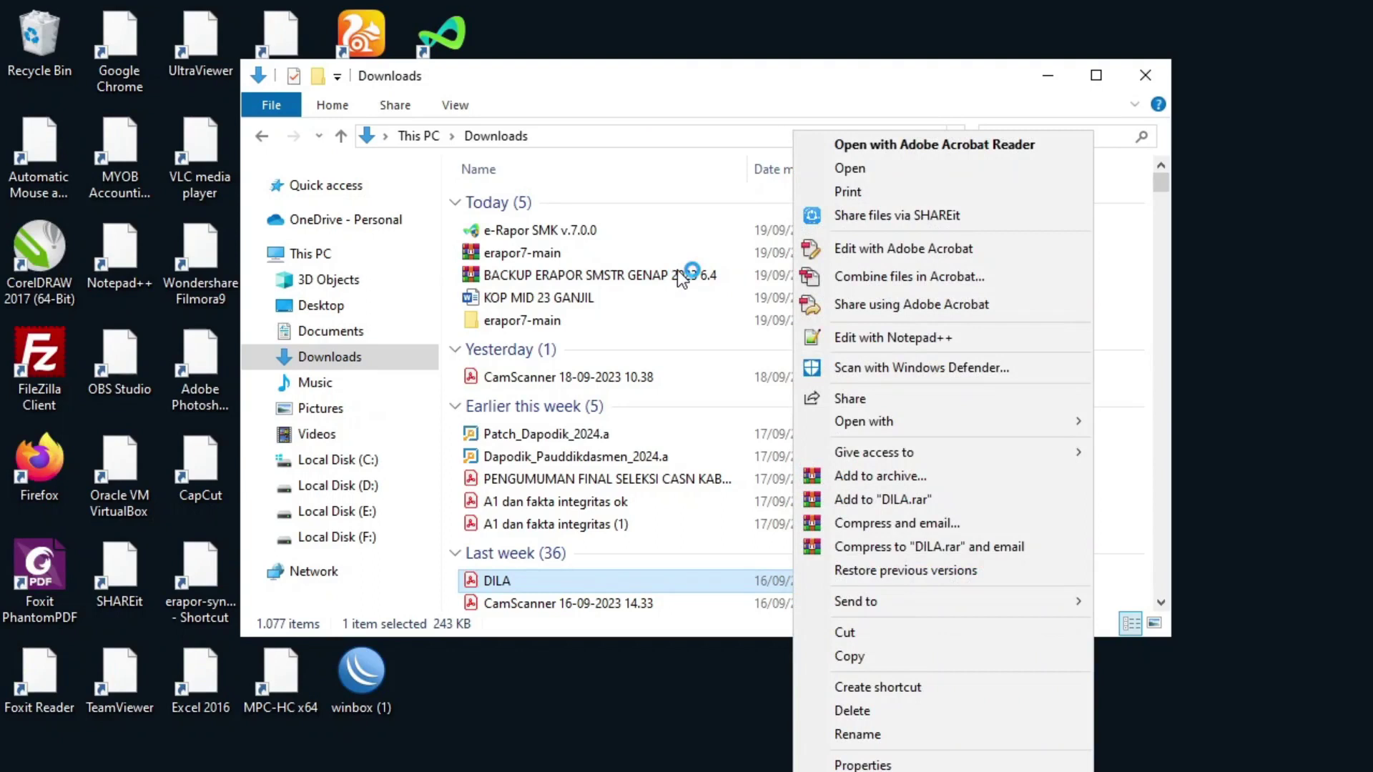
left_click(677, 275)
right_click(677, 270)
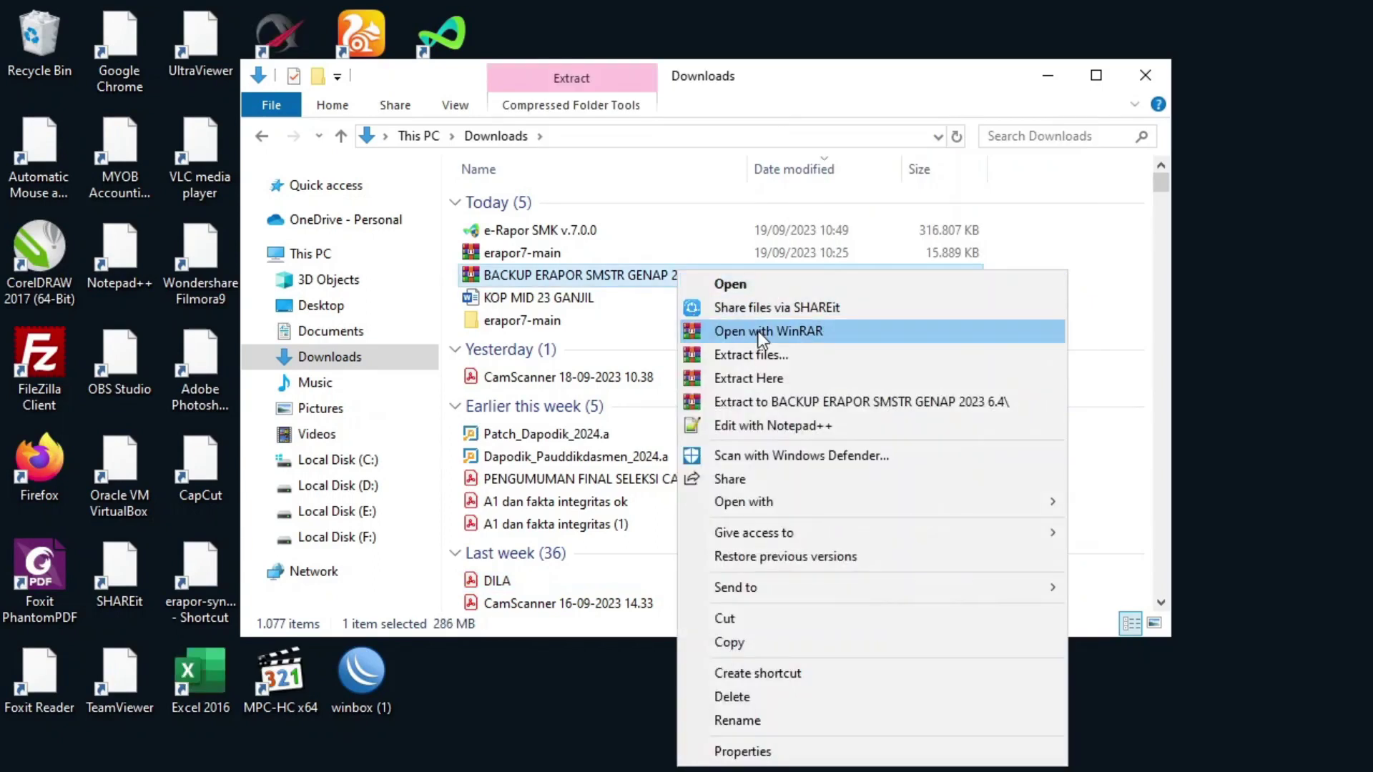
left_click(775, 353)
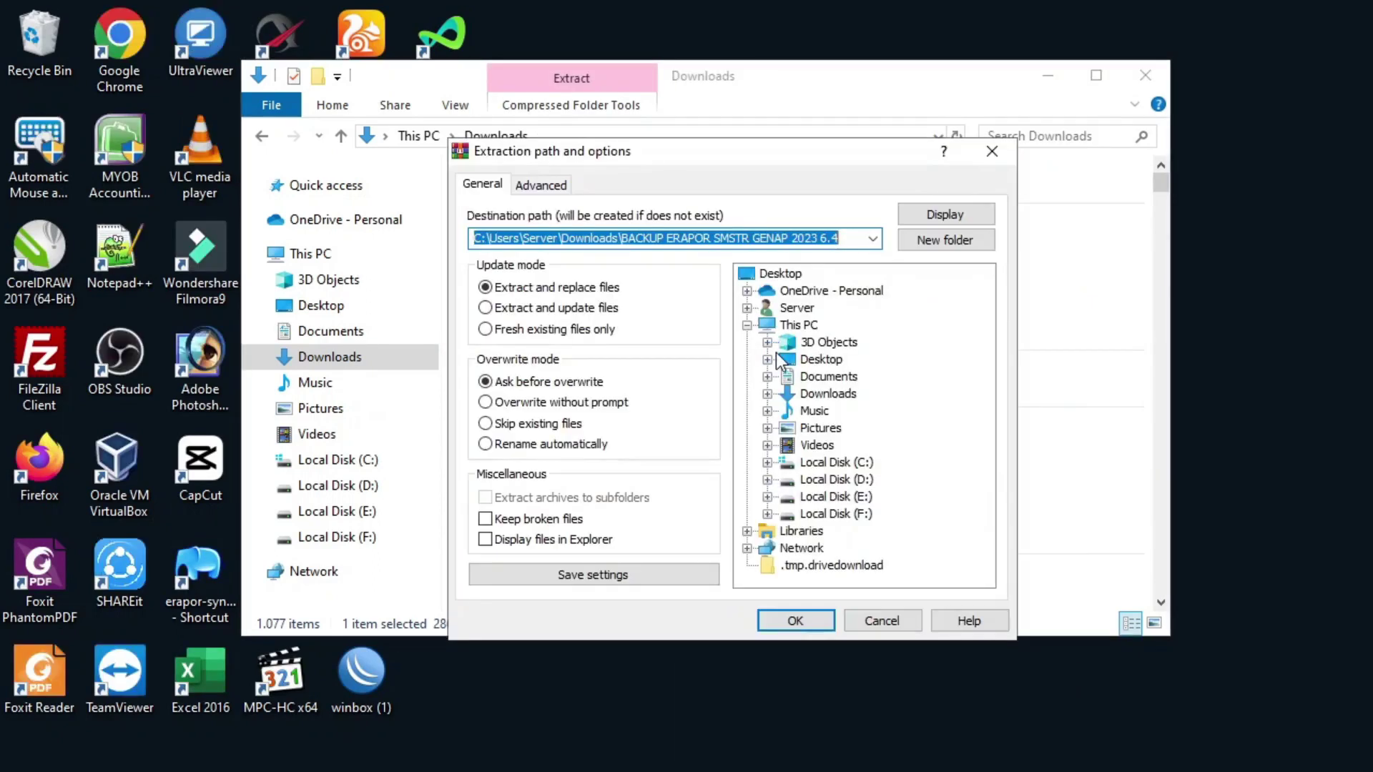
left_click(778, 619)
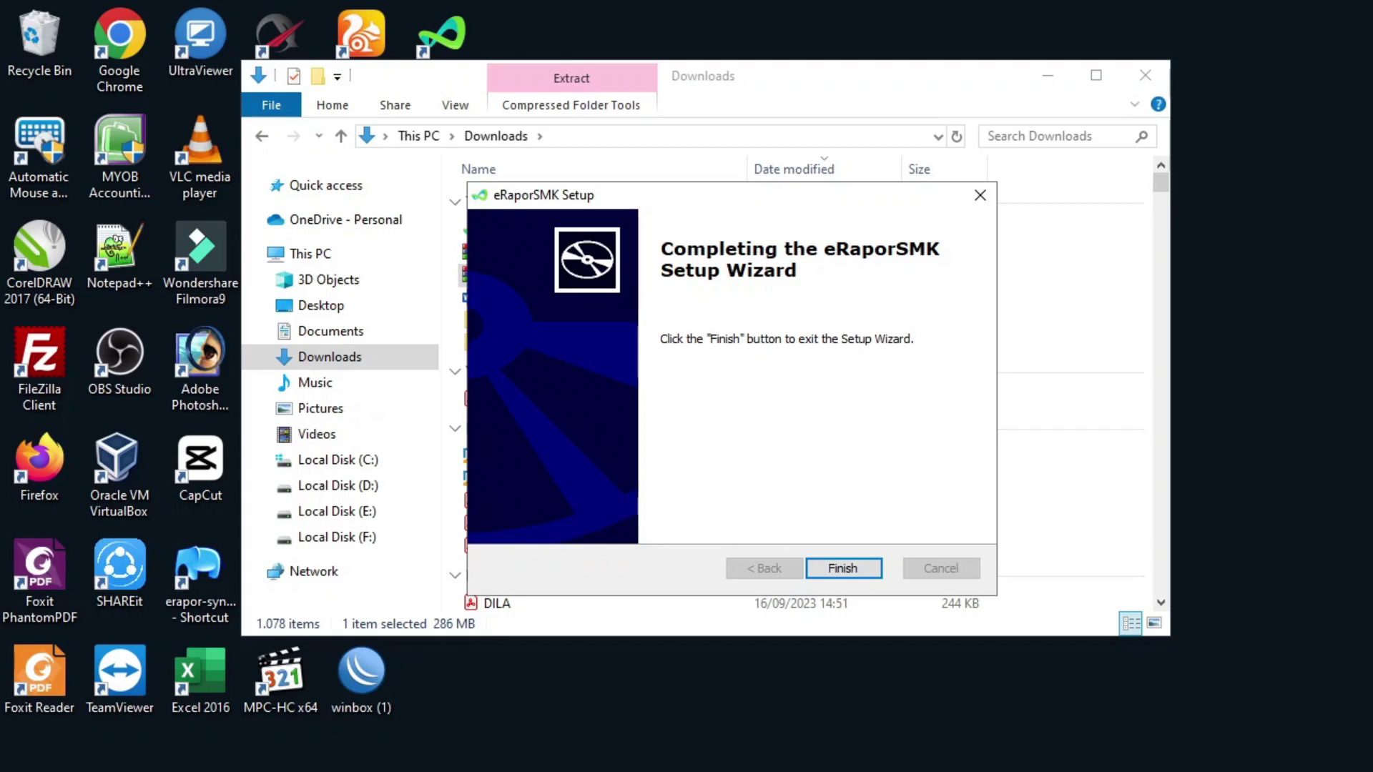
Finish the eRaporSMK setup wizard, then search 'services' and launch the Services app
left_click(841, 568)
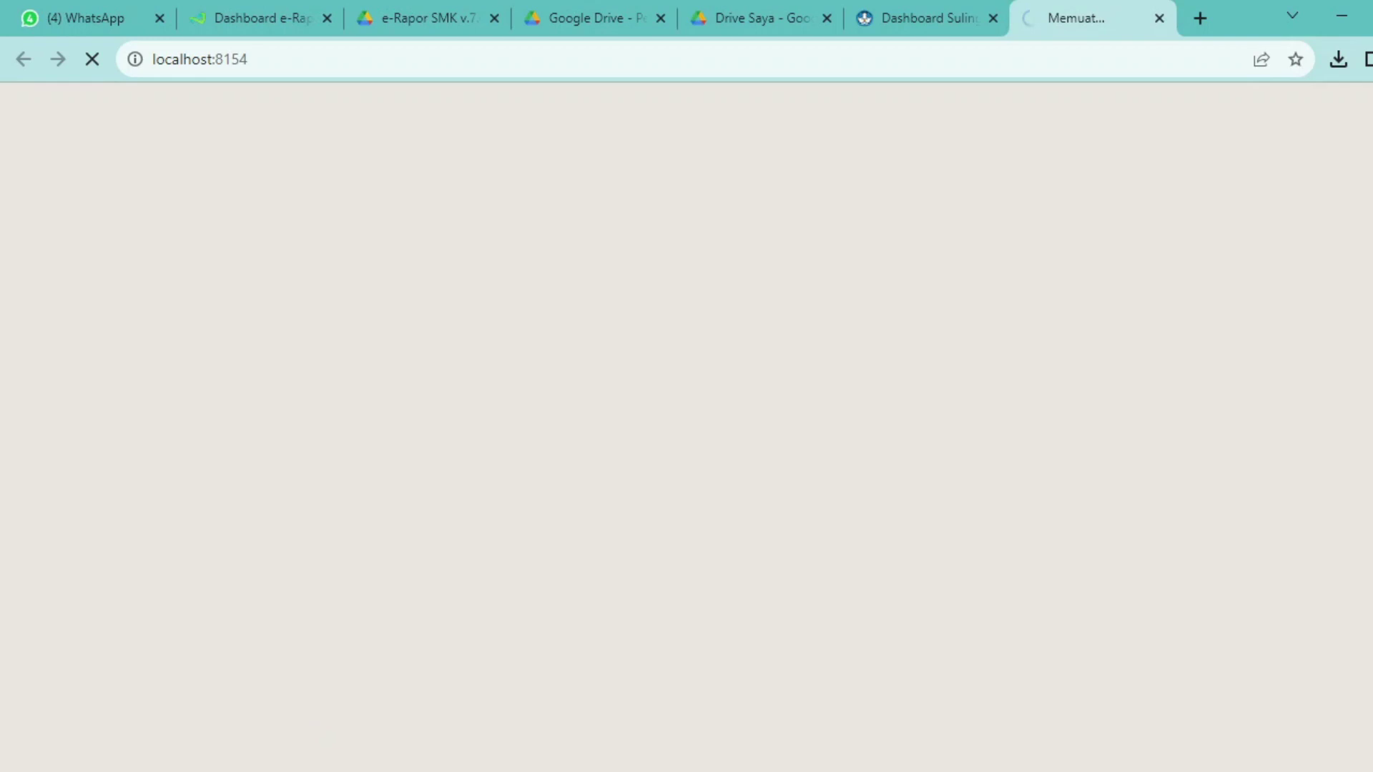
key("super+s")
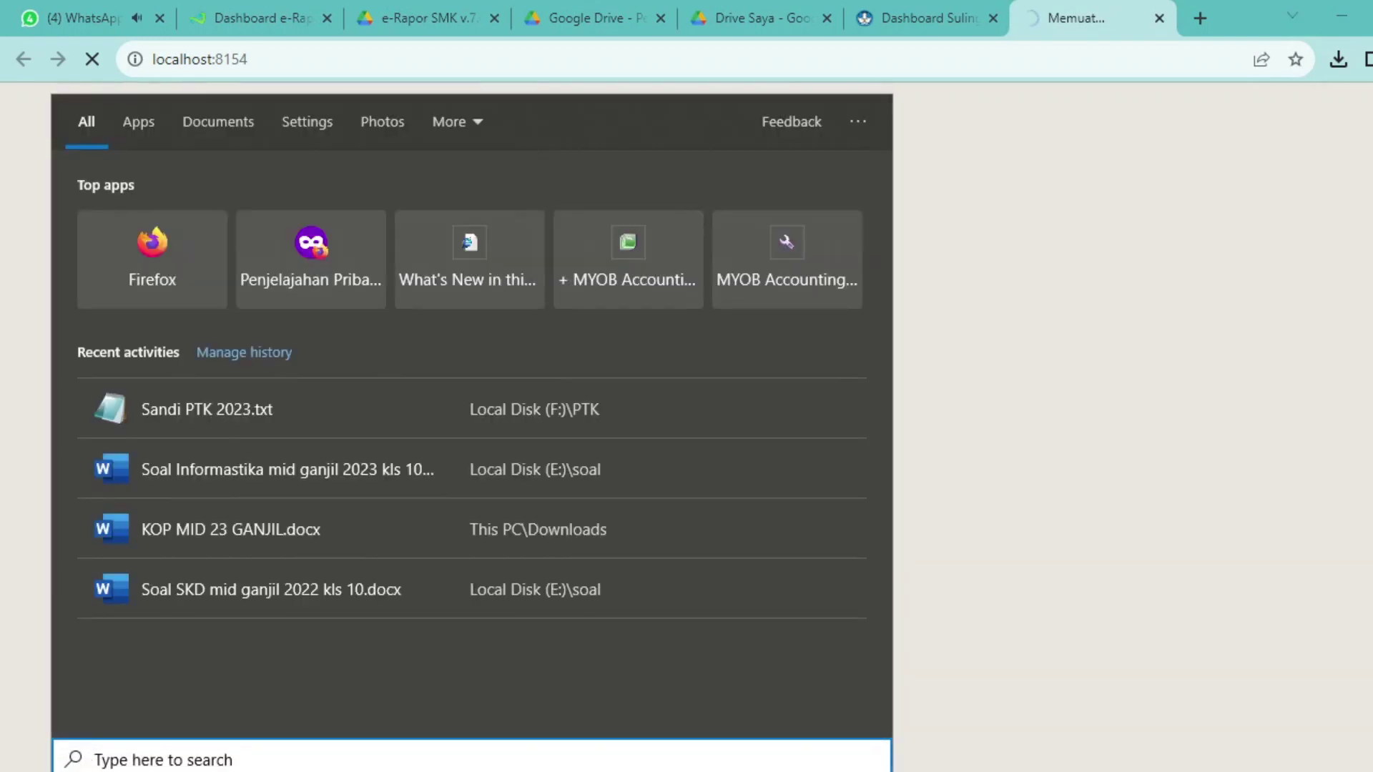
type("servi")
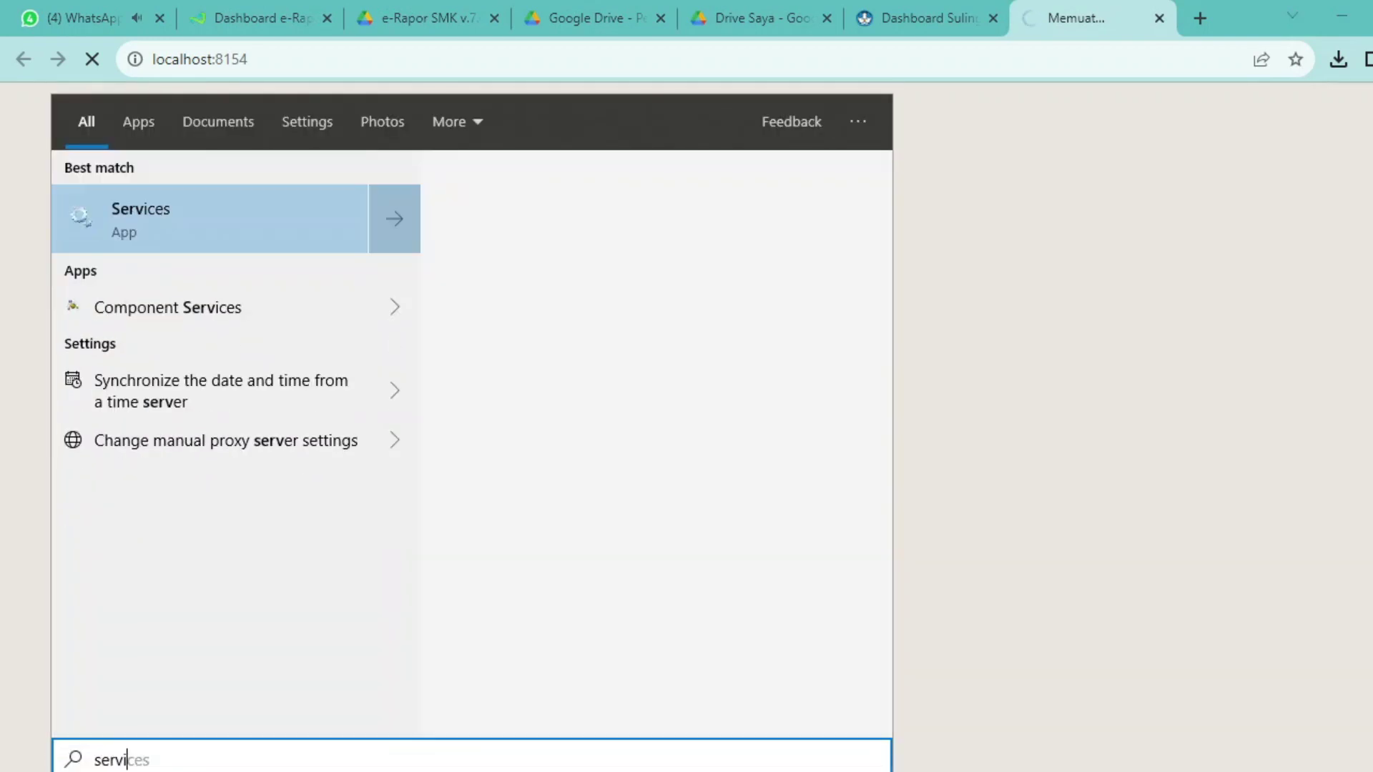
type("ces")
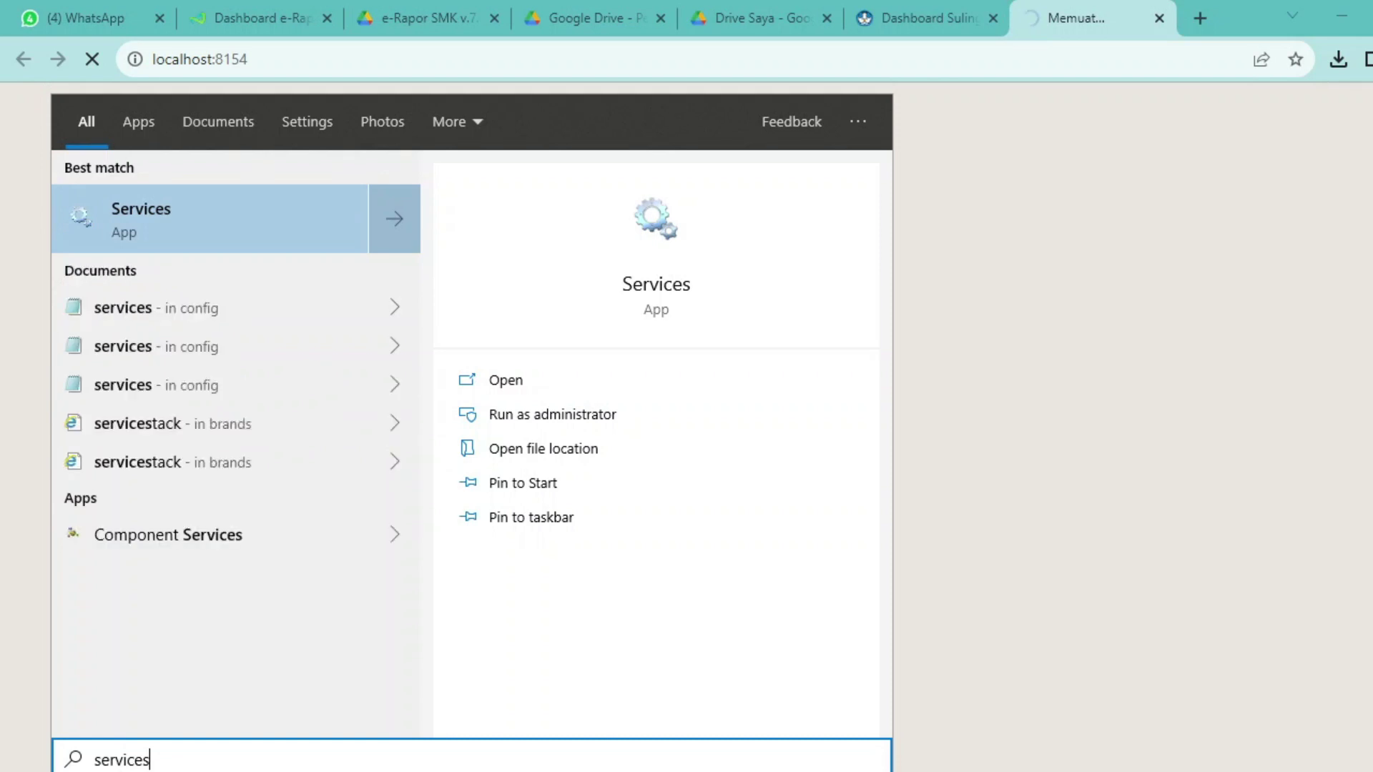
key("Return")
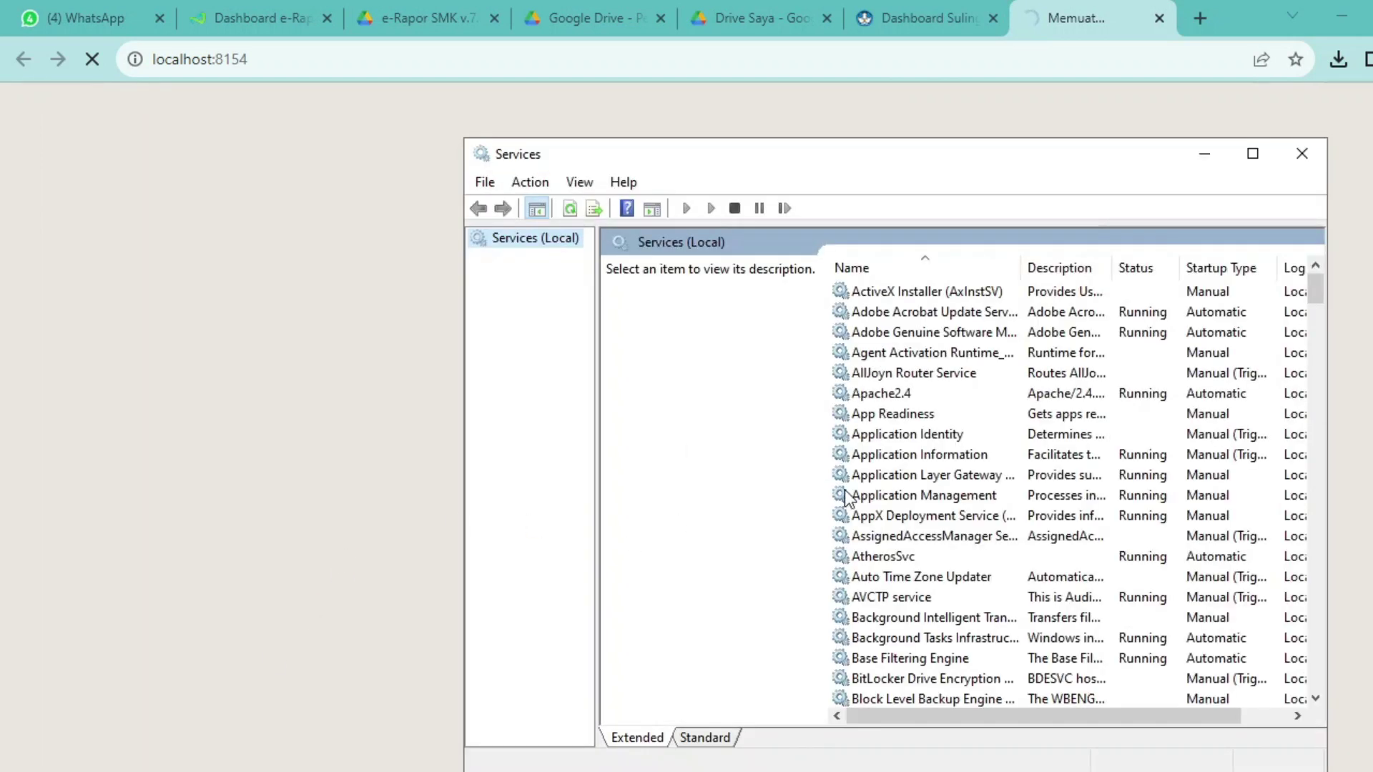
Stop eRaporSMKDB, then eRaporSMKWebSrv, using the Stop the service toolbar button
left_click(880, 484)
key("e")
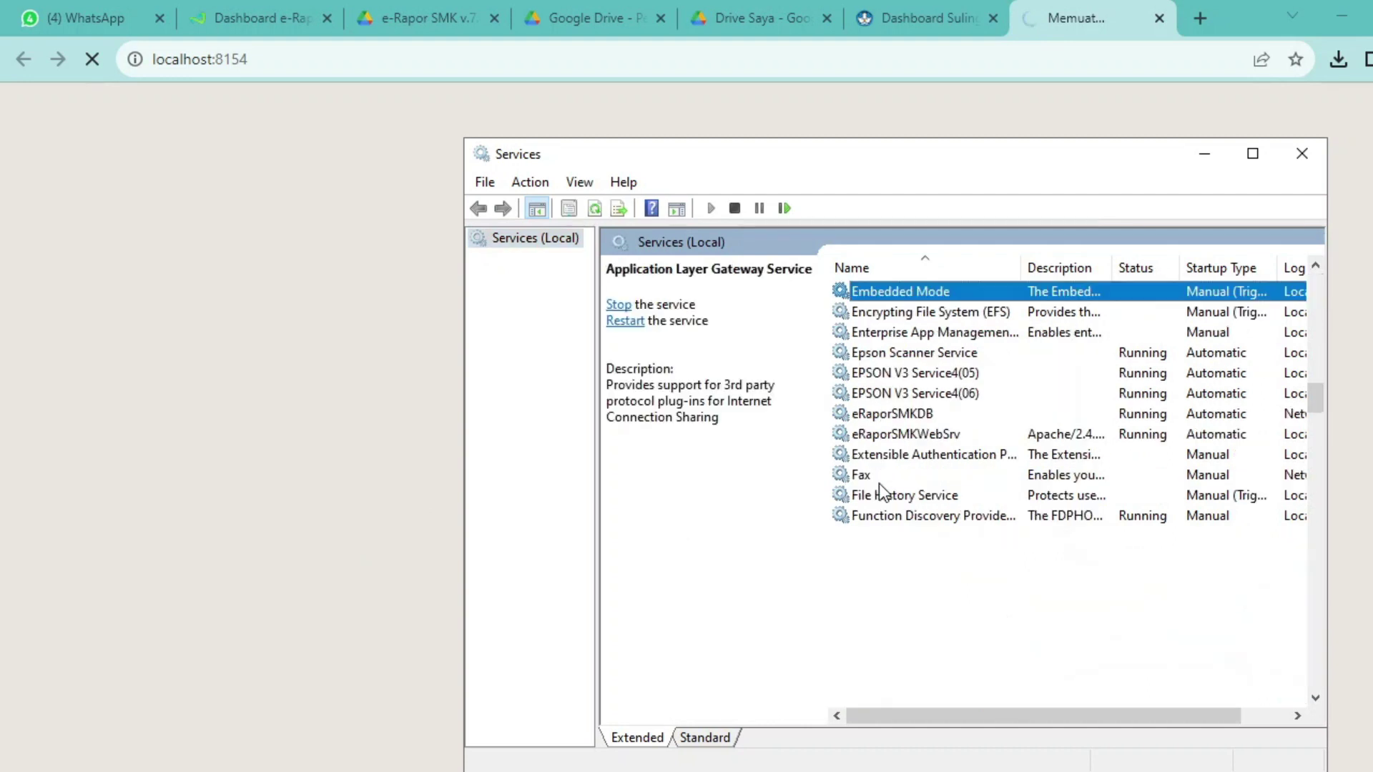
left_click(890, 413)
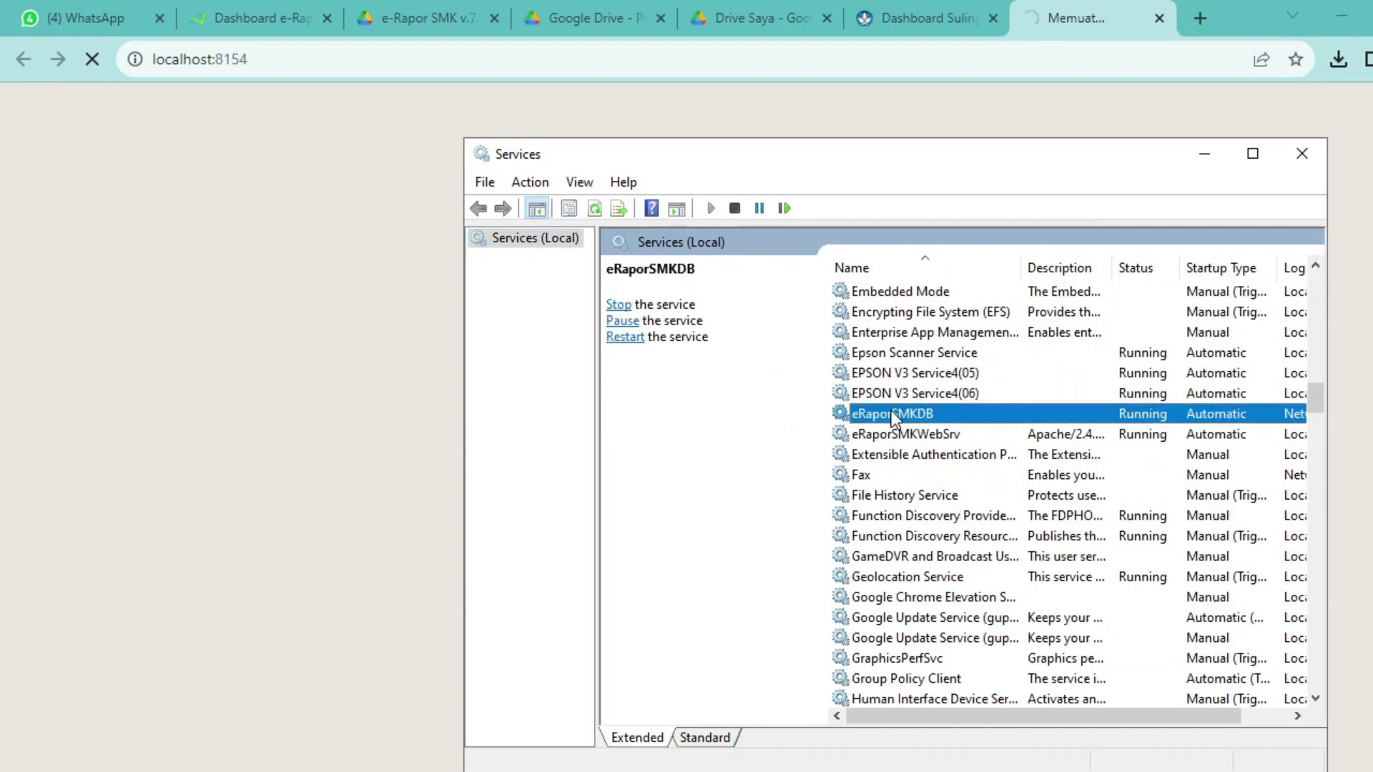
left_click(619, 305)
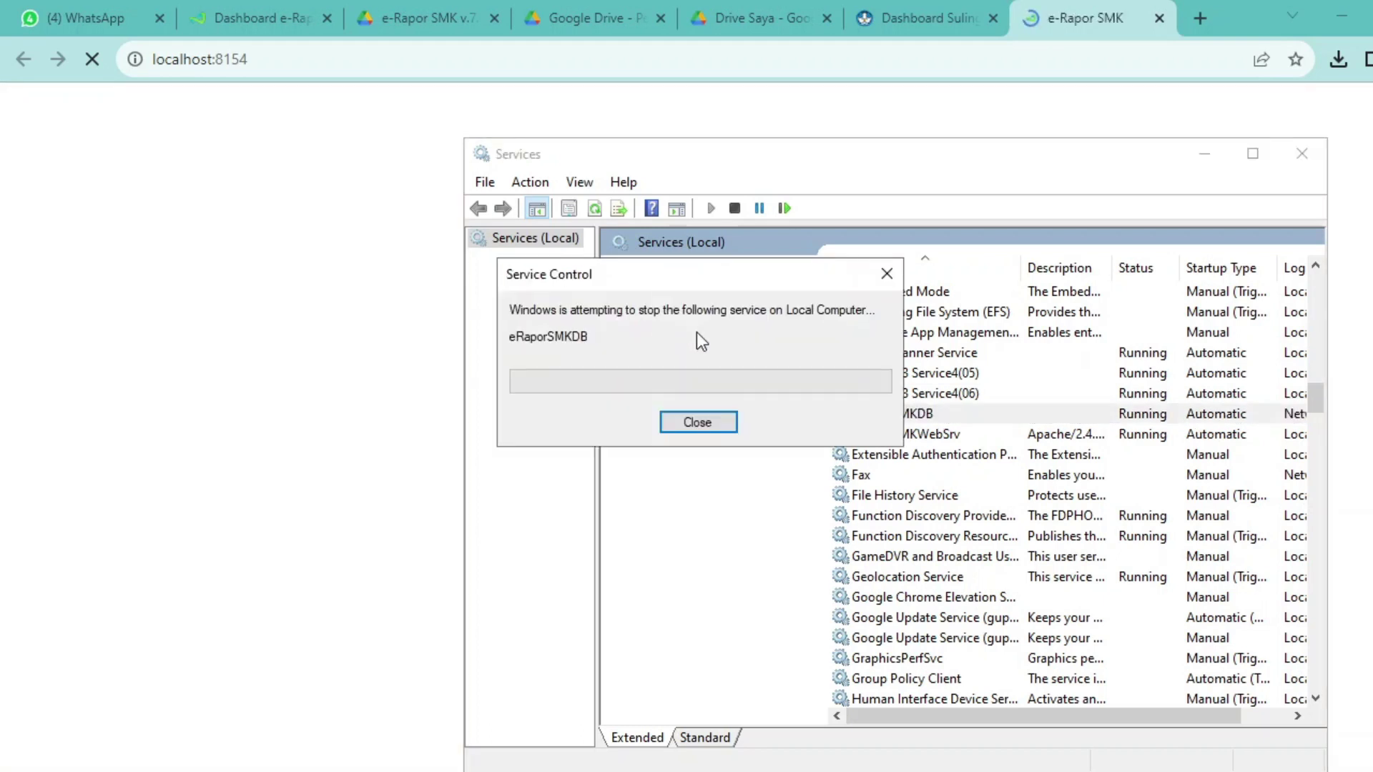
left_click(907, 434)
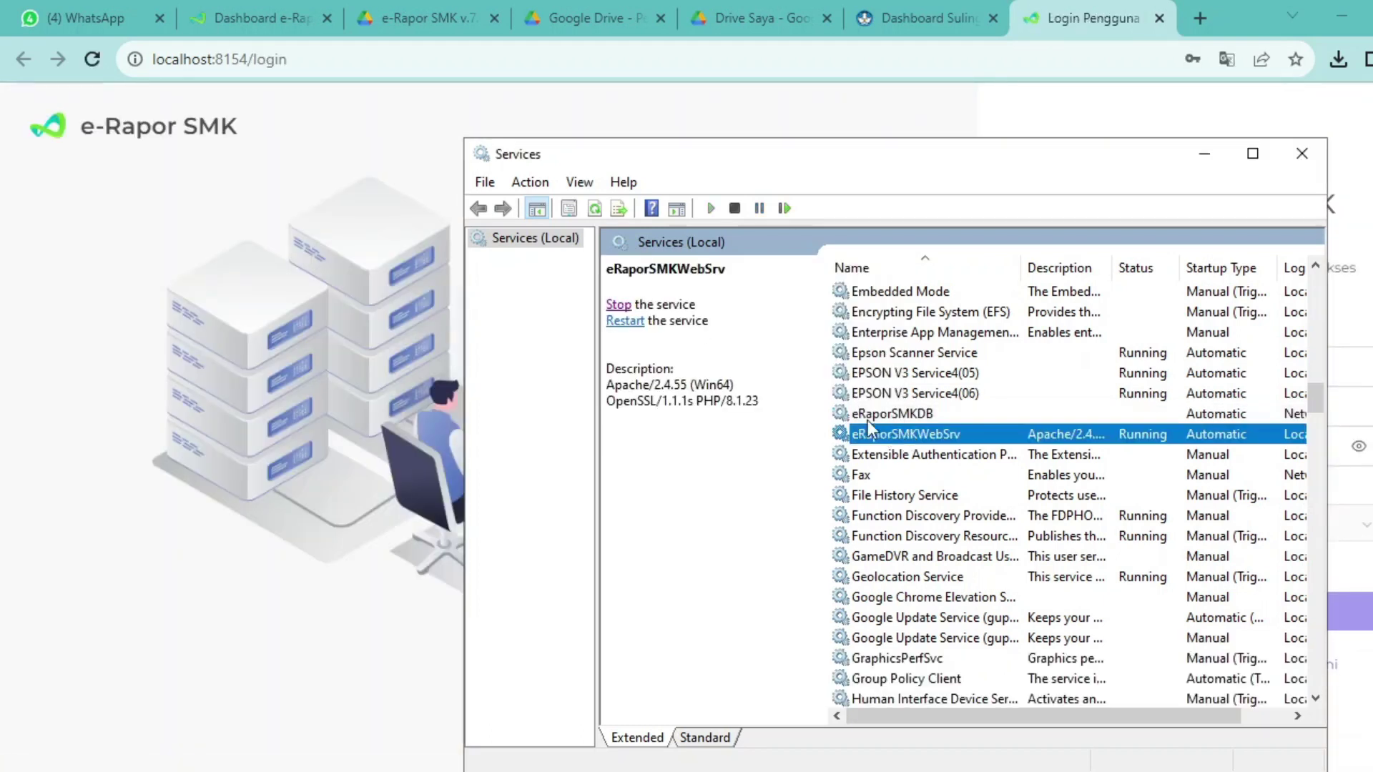
left_click(622, 306)
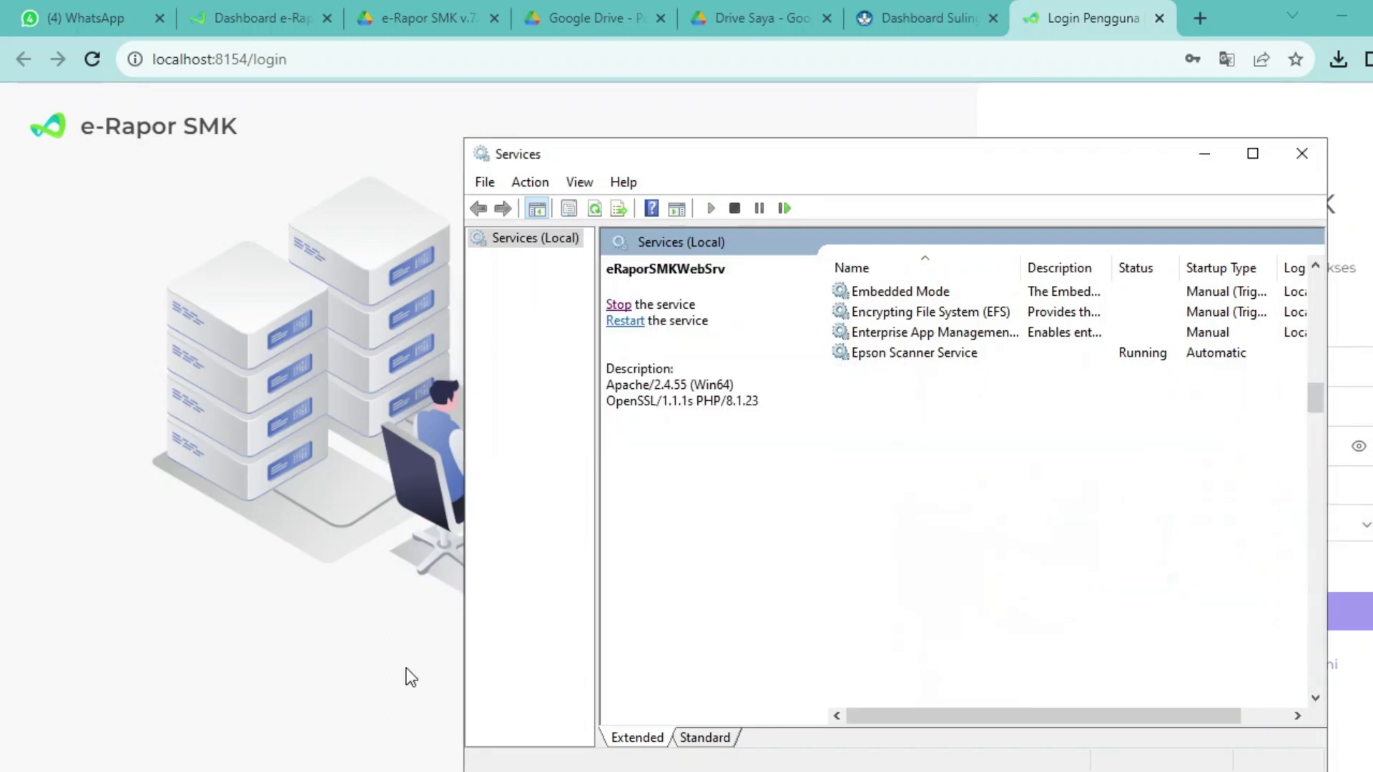
Copy the database folder from the extracted BACKUP ERAPOR SMSTR GENAP 2023 6.4 folder
mouse_move(393, 771)
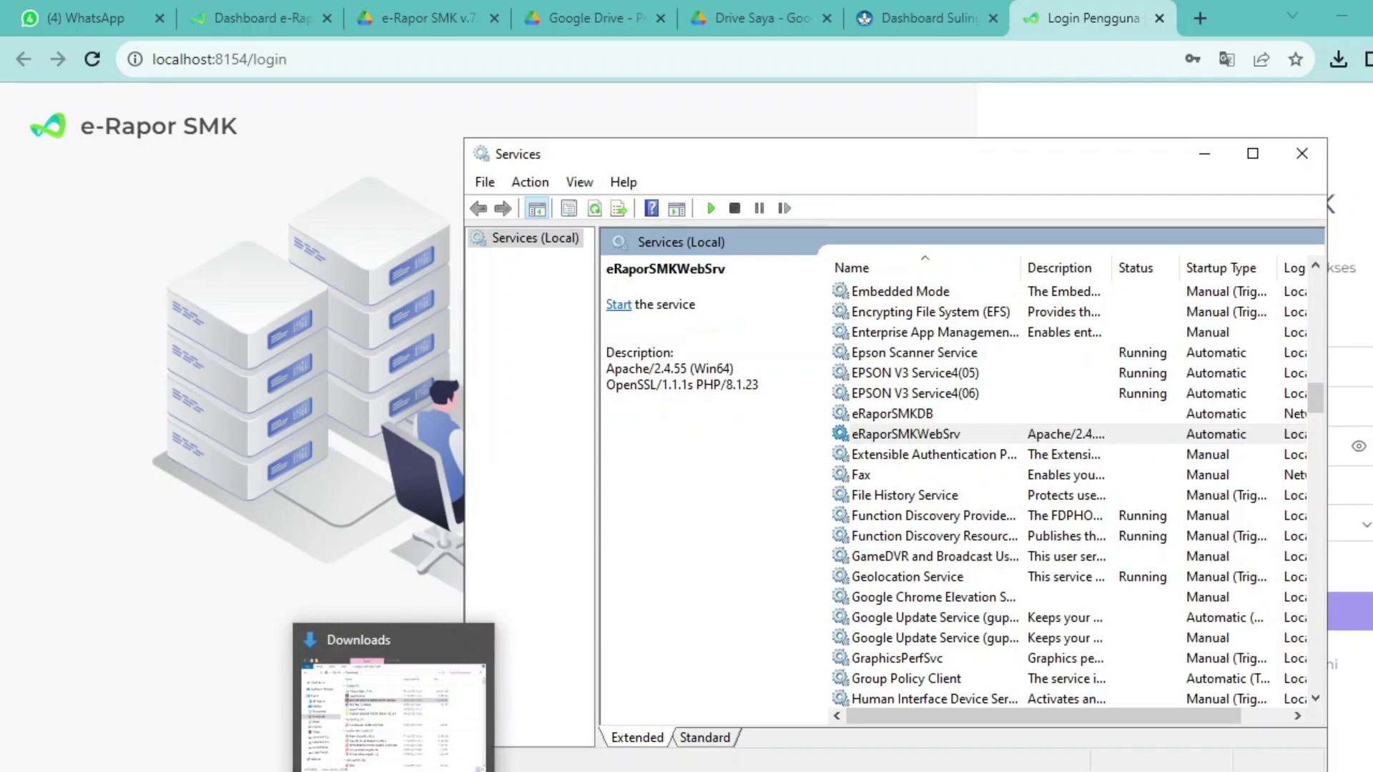
left_click(392, 744)
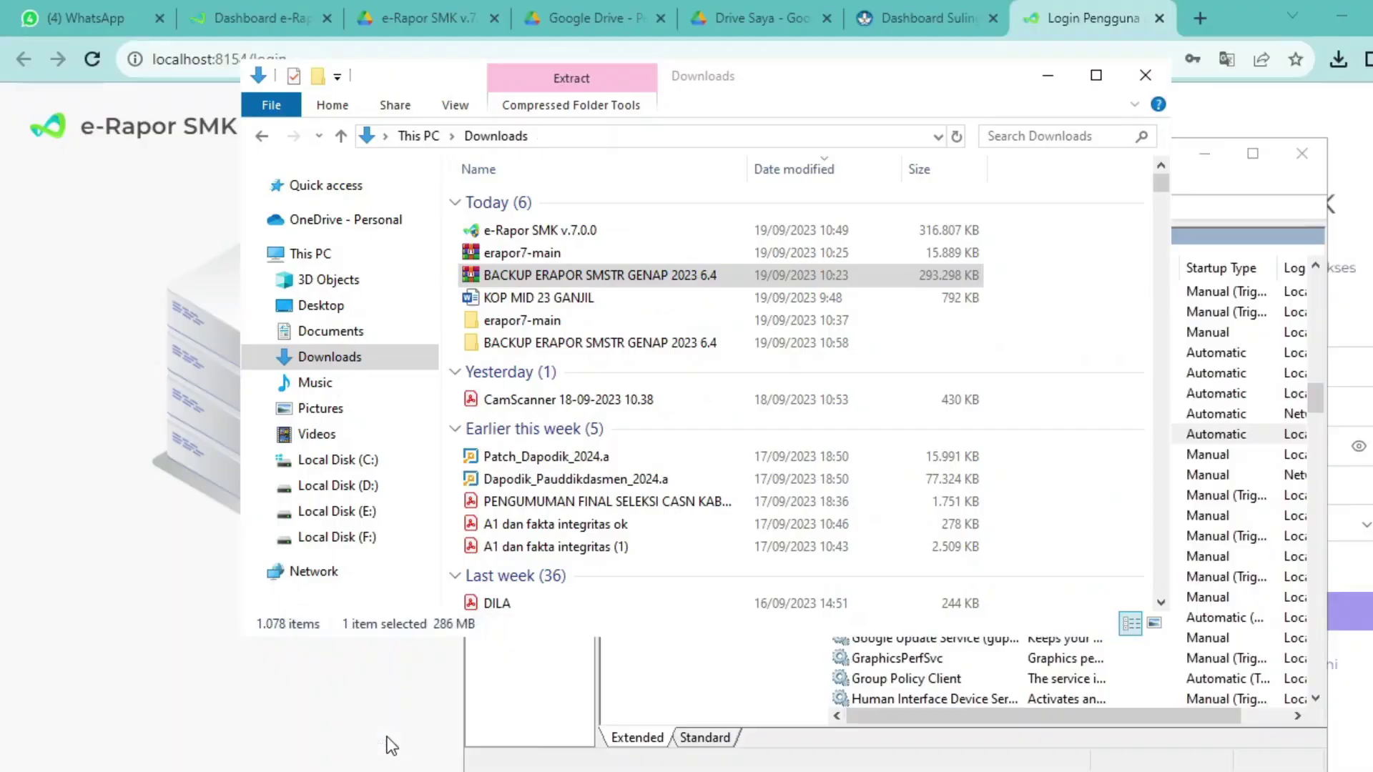
double_click(525, 349)
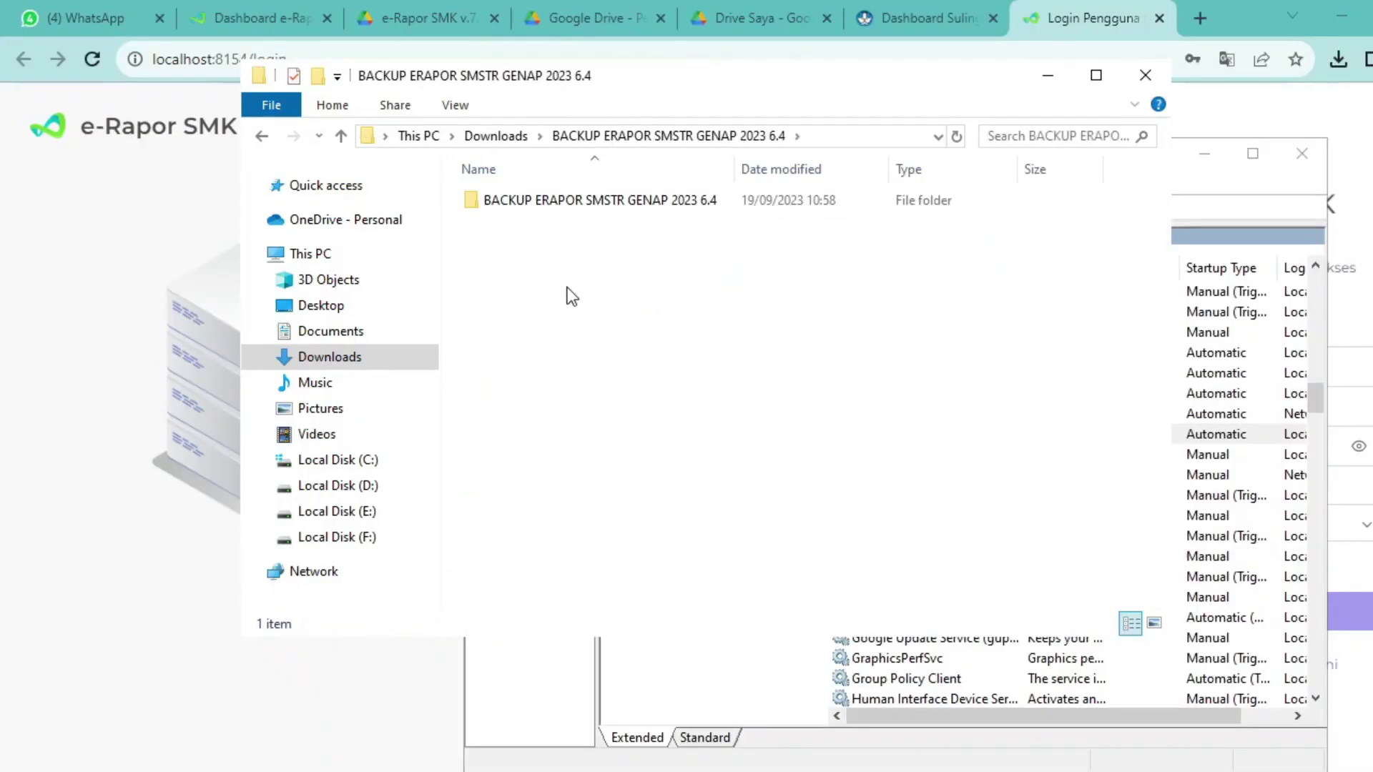
double_click(560, 204)
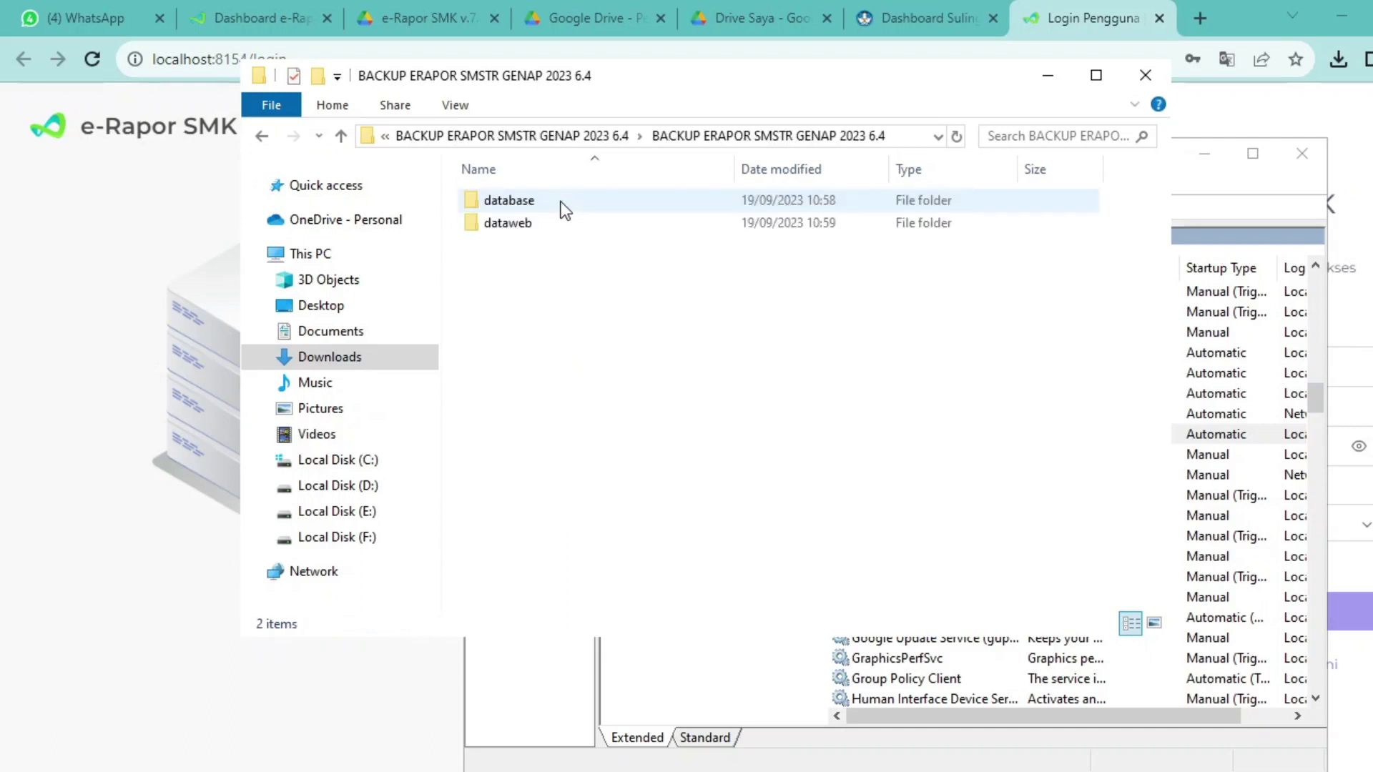
right_click(513, 206)
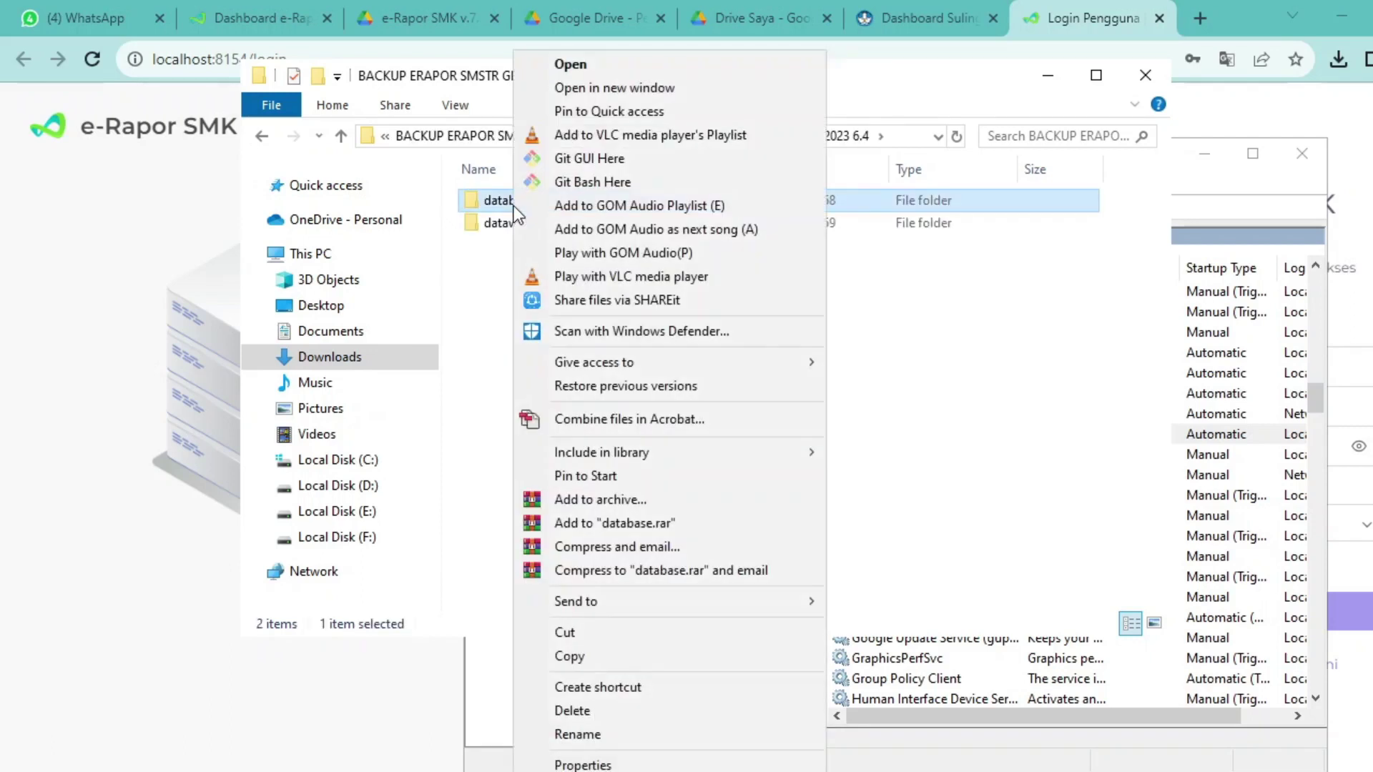
left_click(576, 656)
Delete the old database folder from C:\eRaporSMK to the Recycle Bin, then return to Downloads
left_click(366, 461)
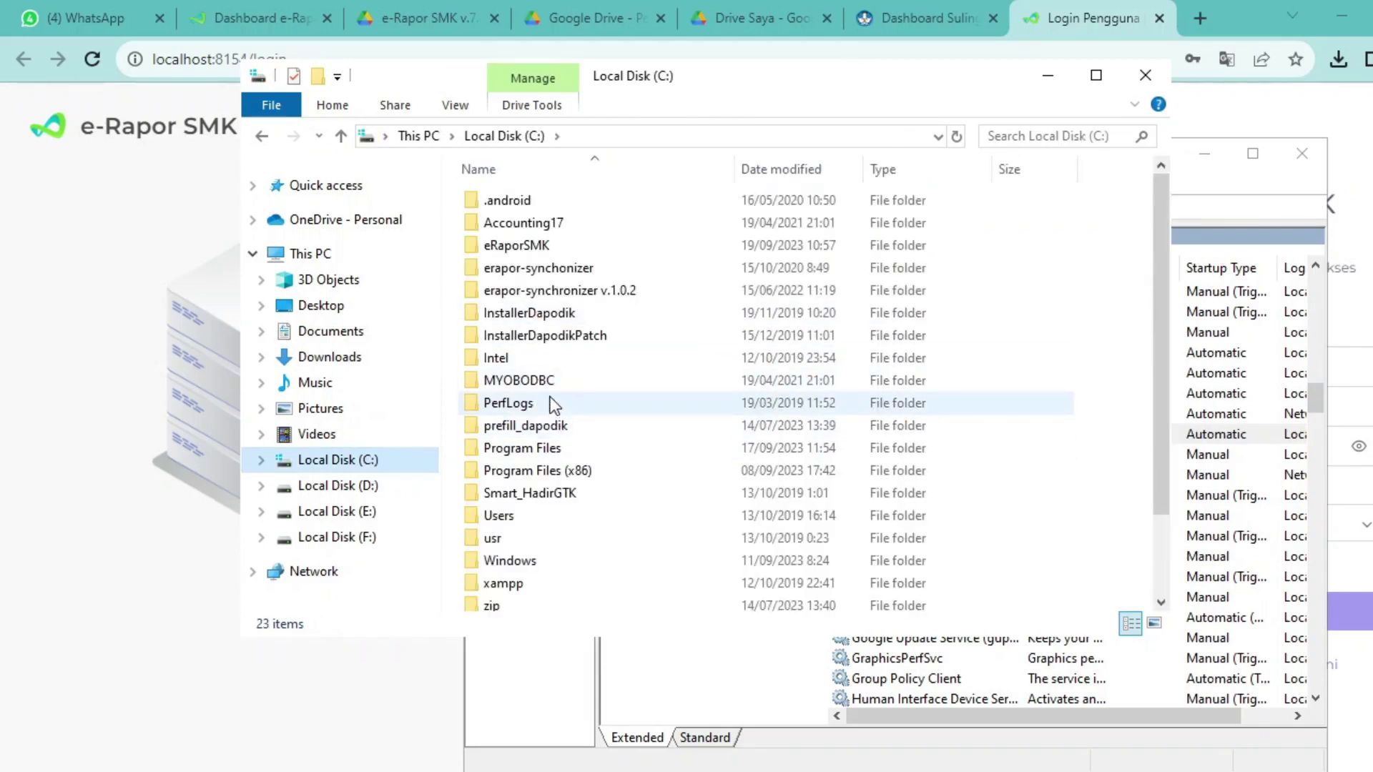
double_click(525, 251)
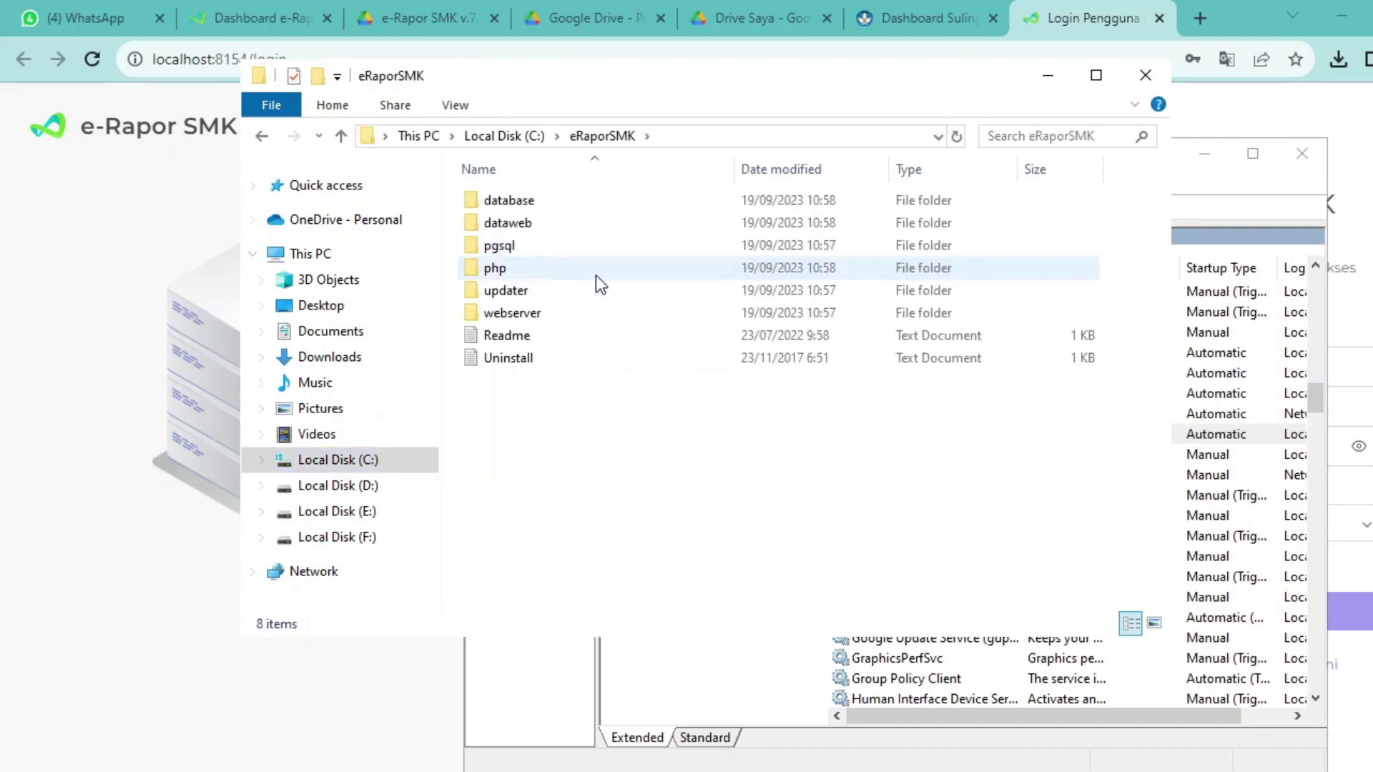
left_click(517, 209)
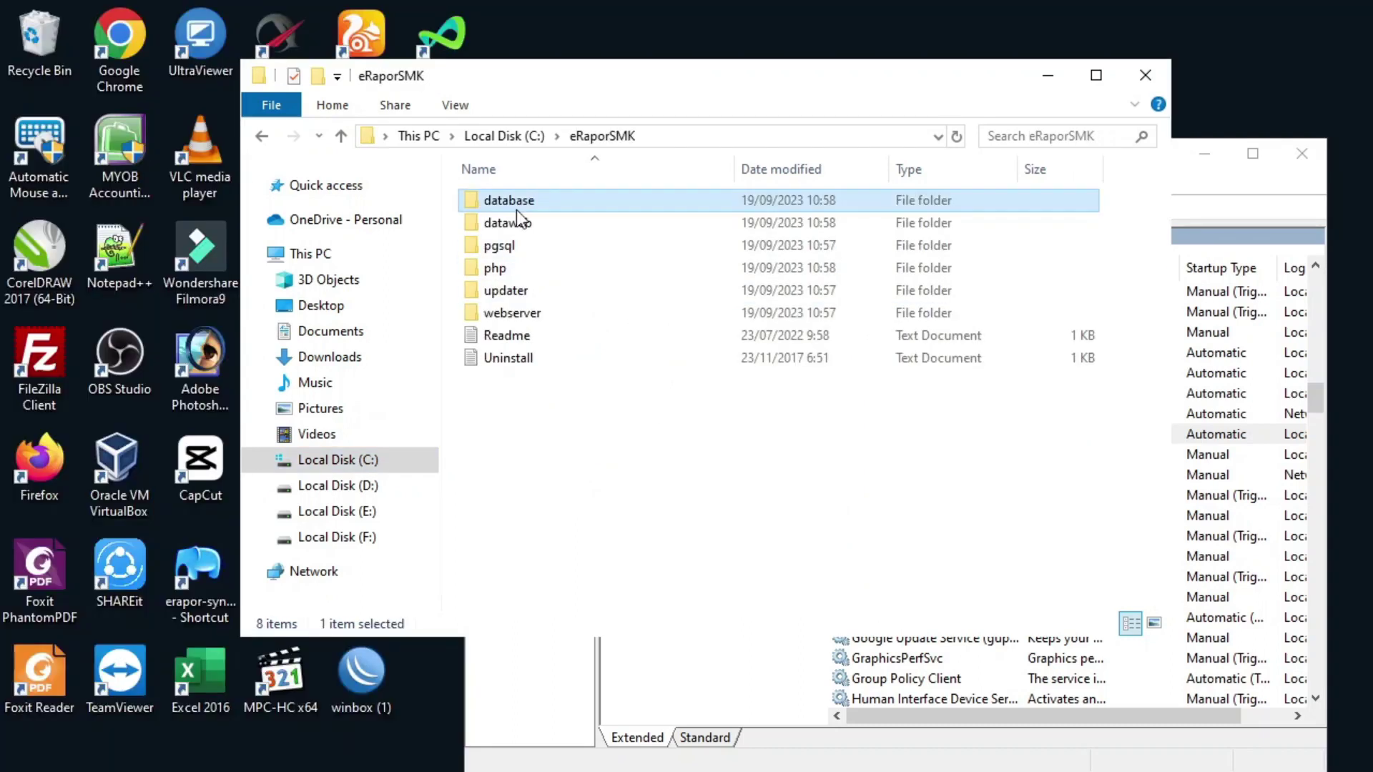
key("Delete")
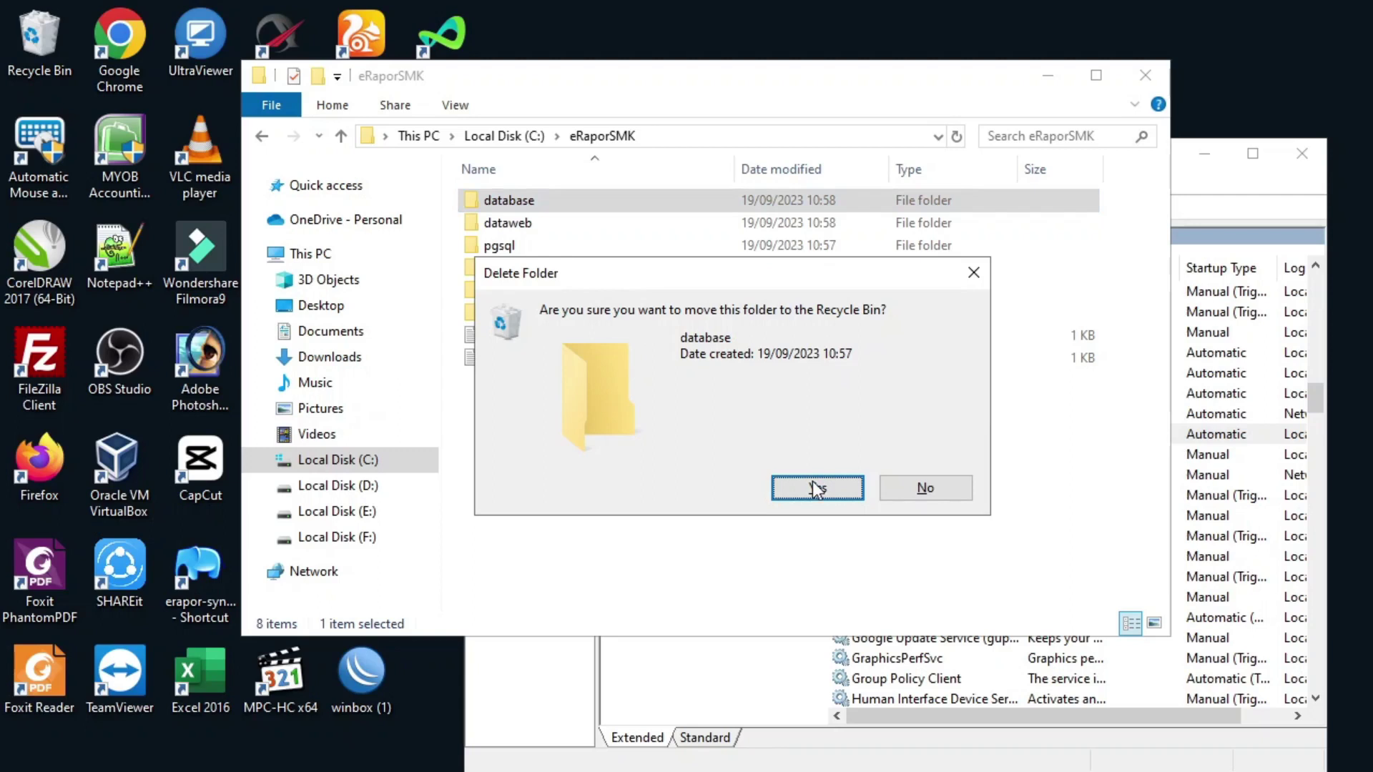
left_click(815, 490)
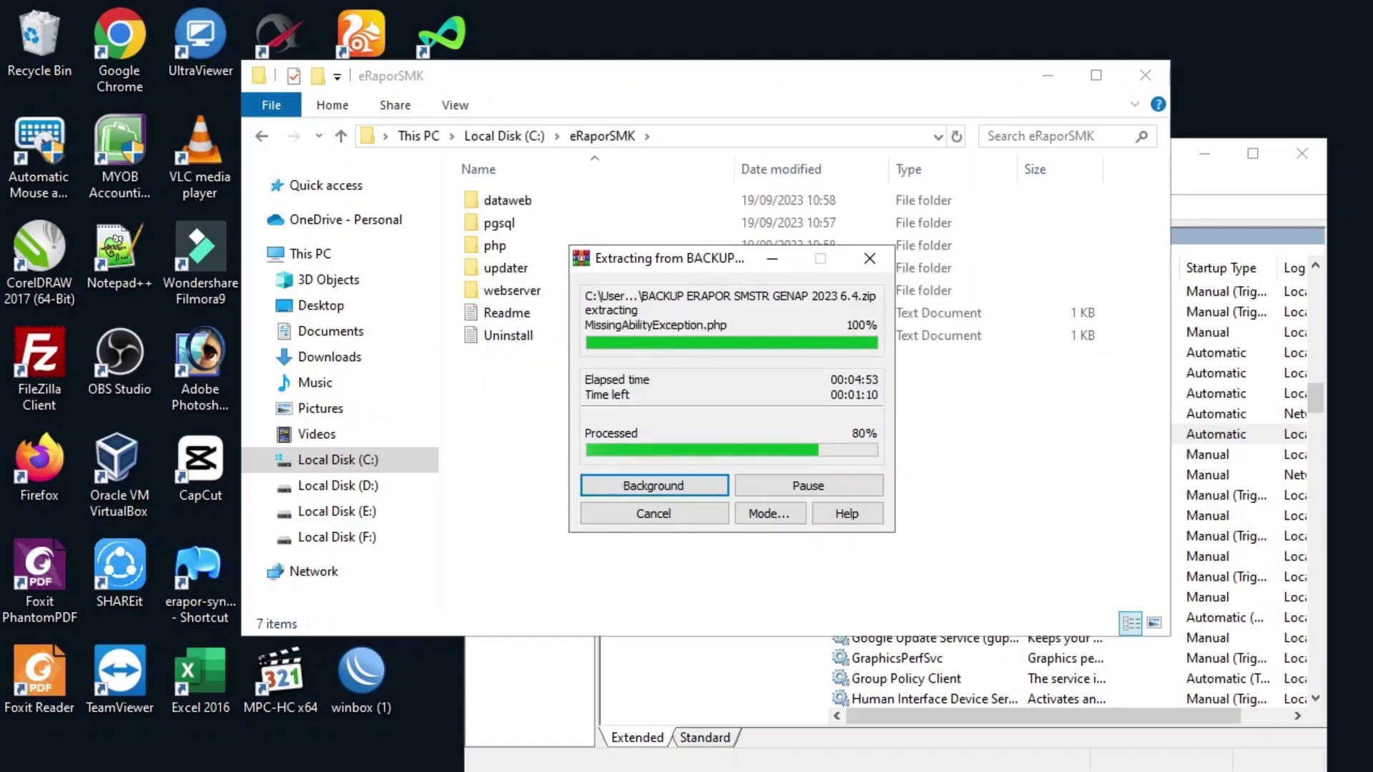
left_click(359, 368)
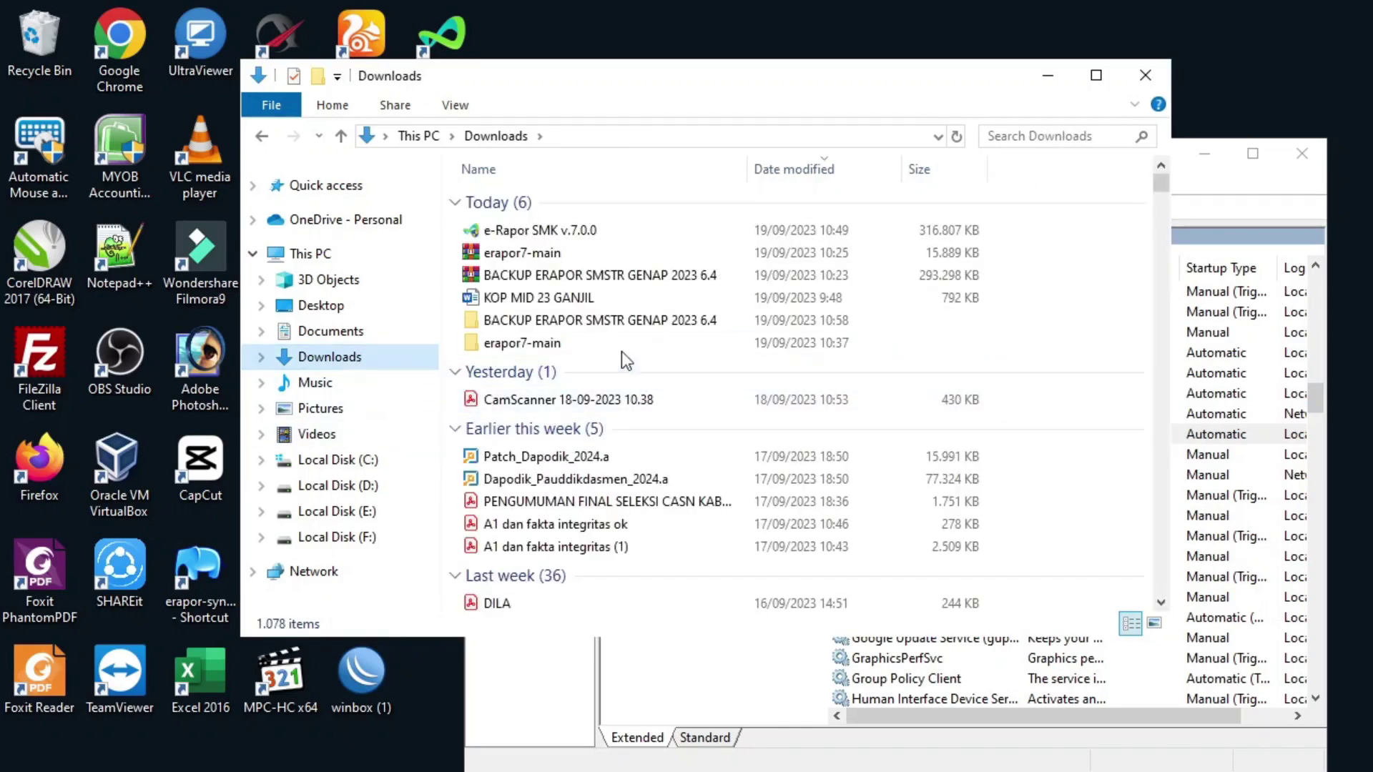
Open the BACKUP ERAPOR SMSTR GENAP 2023 6.4 folder and check the WinRAR extraction progress
double_click(607, 324)
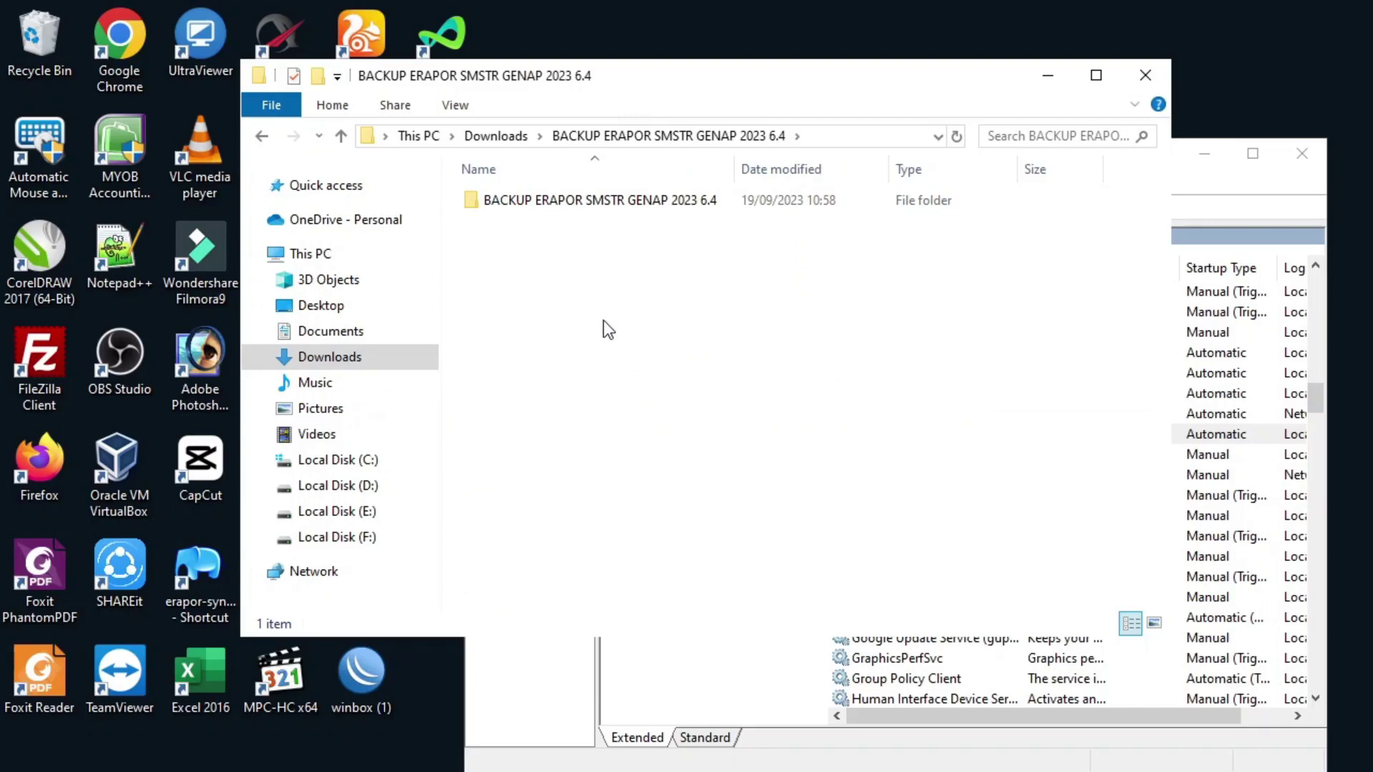
key("alt+Tab")
Copy the database folder from the inner backup folder and paste it into C:\eRaporSMK
double_click(597, 204)
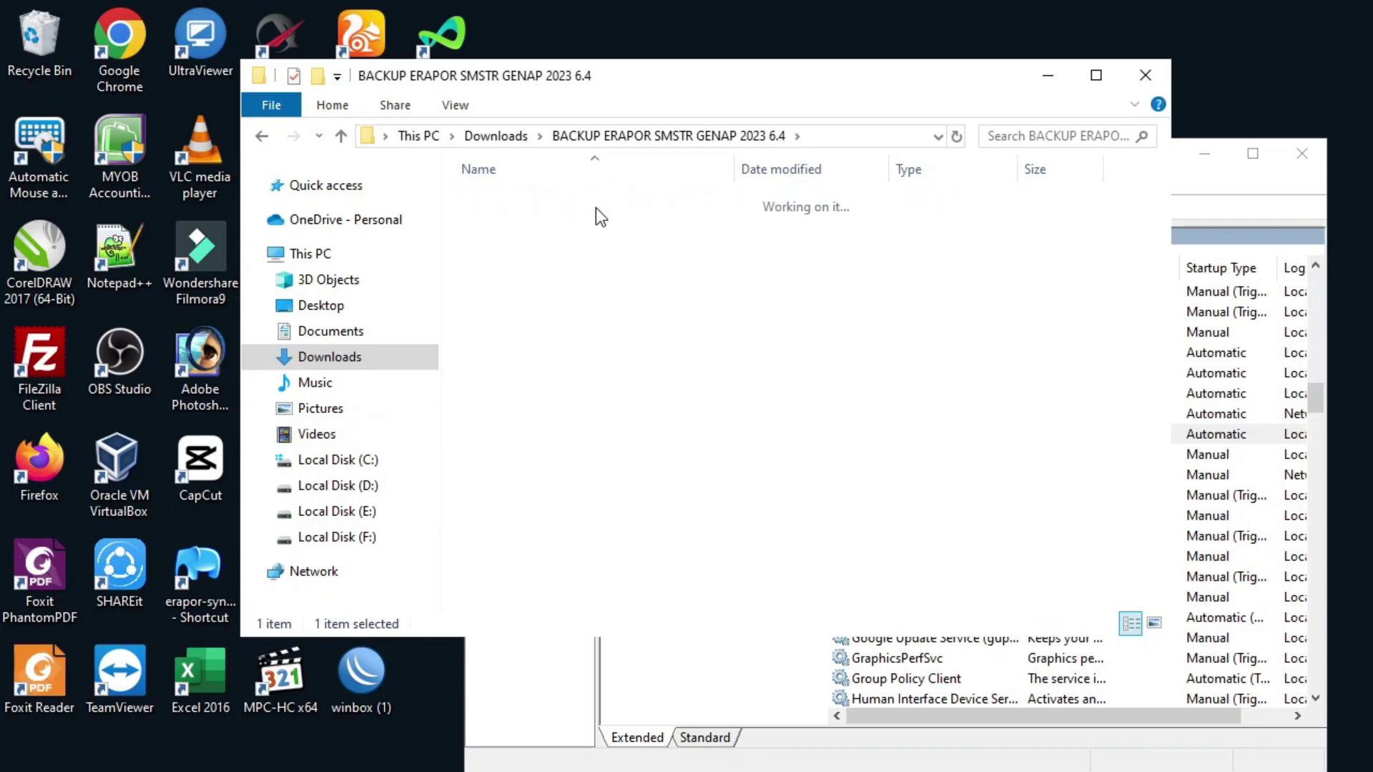
left_click(550, 207)
right_click(547, 206)
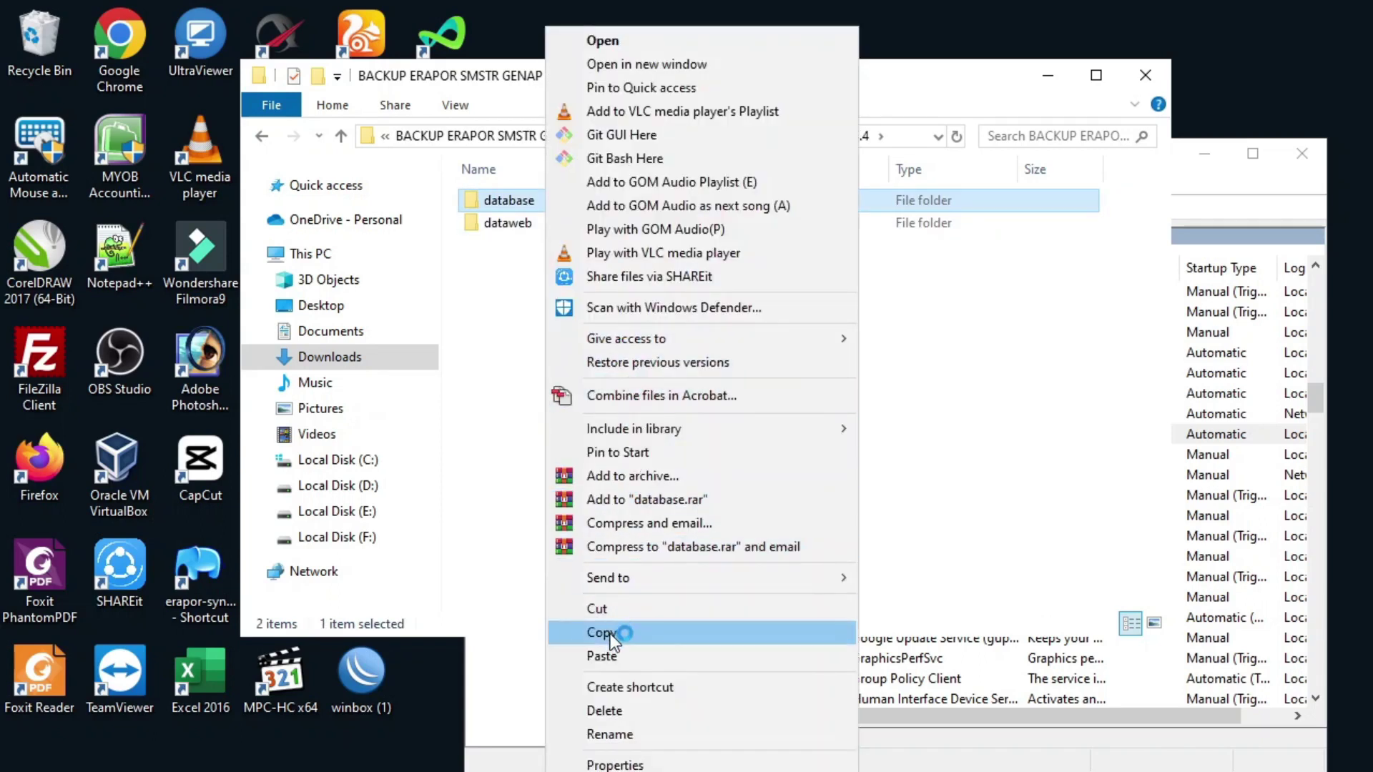
left_click(611, 634)
left_click(362, 460)
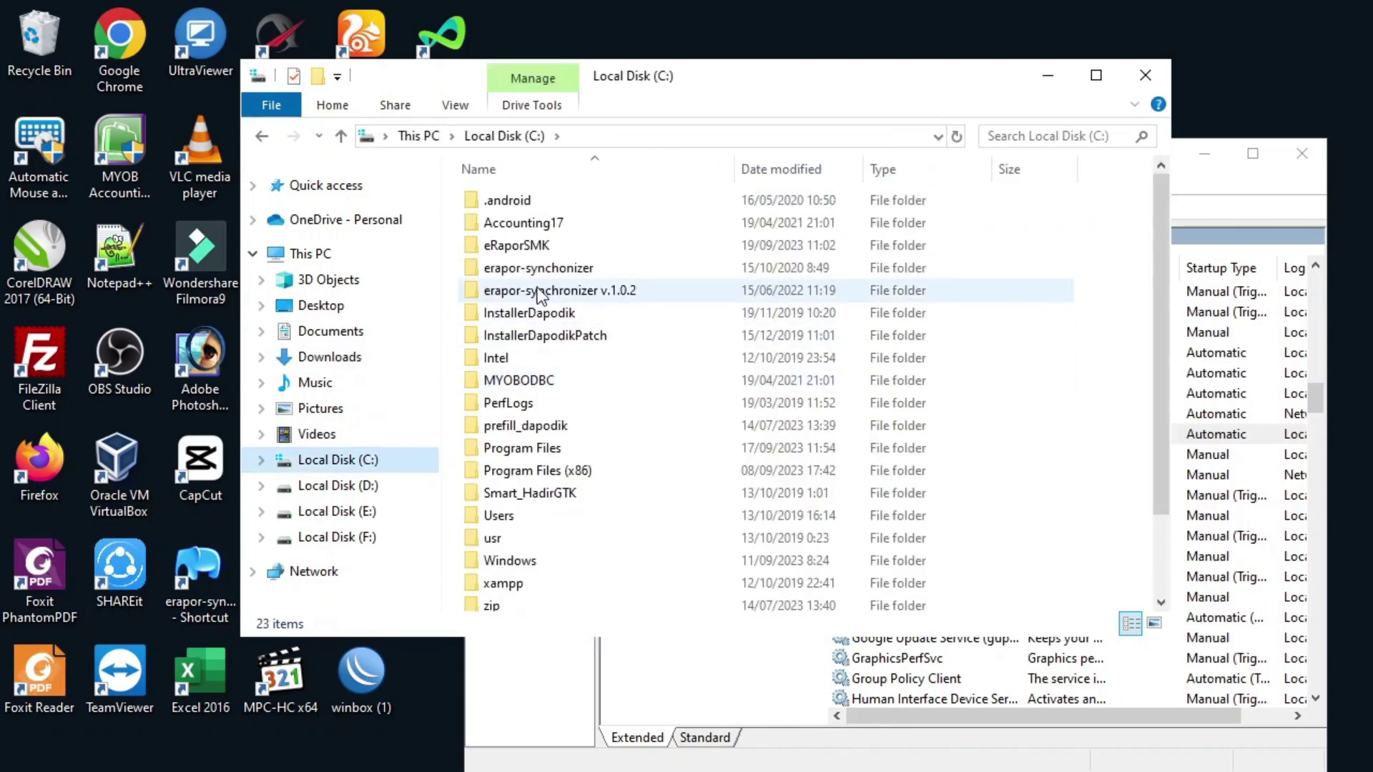
double_click(529, 246)
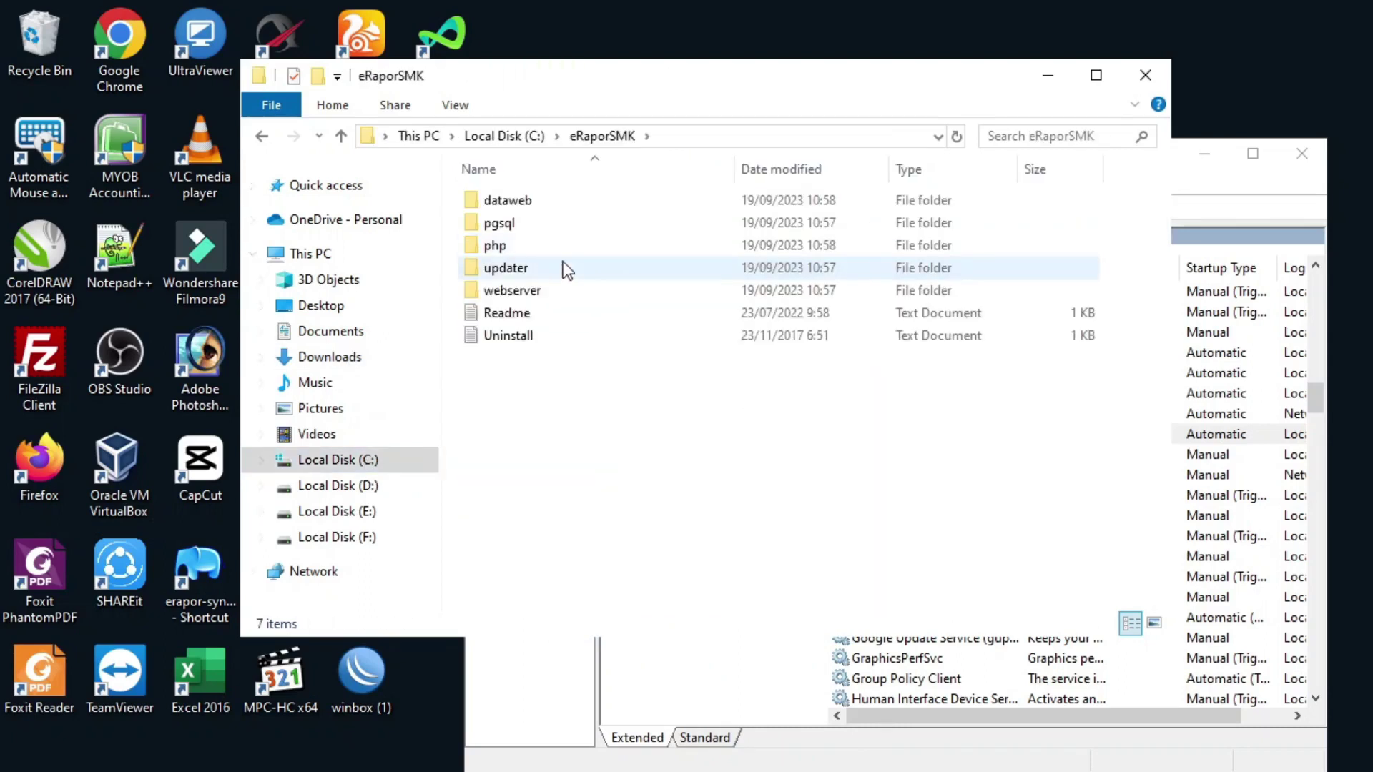
right_click(662, 428)
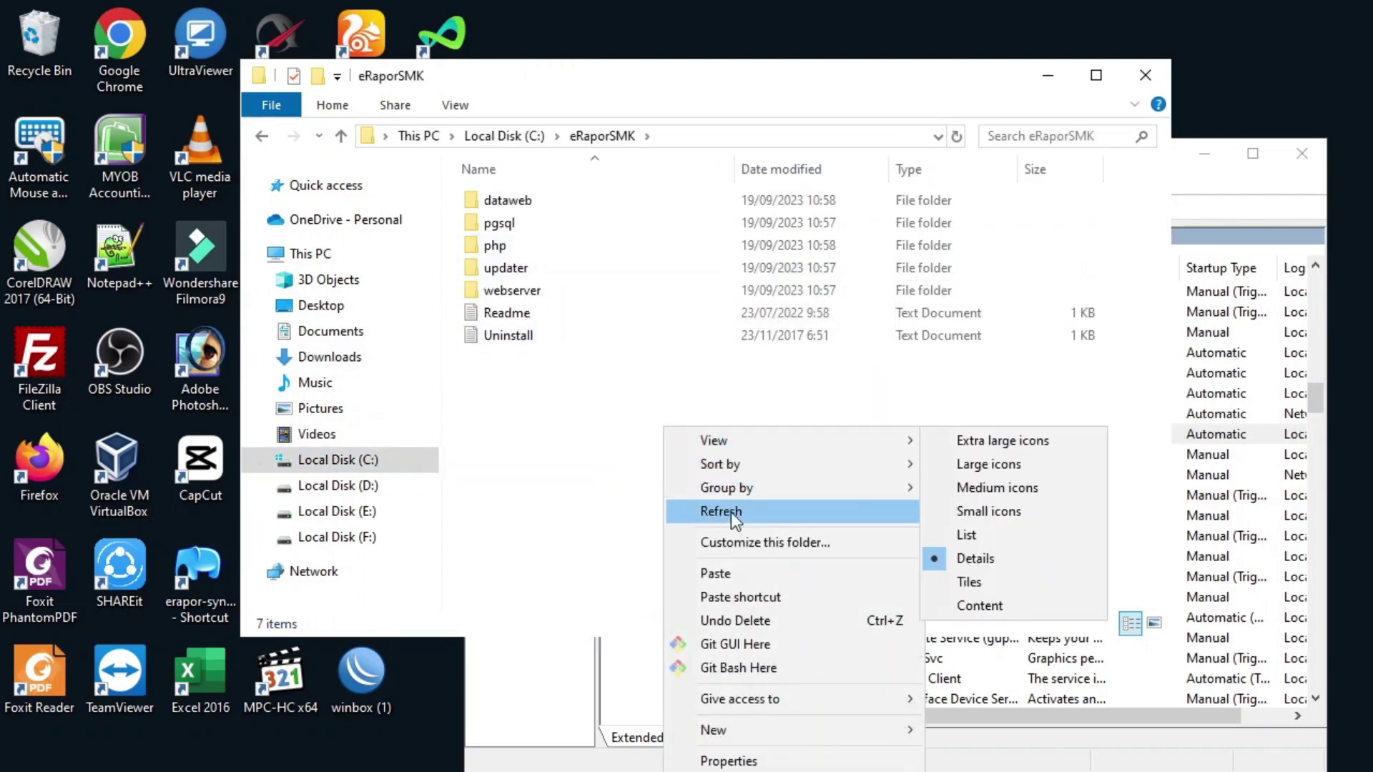
left_click(736, 574)
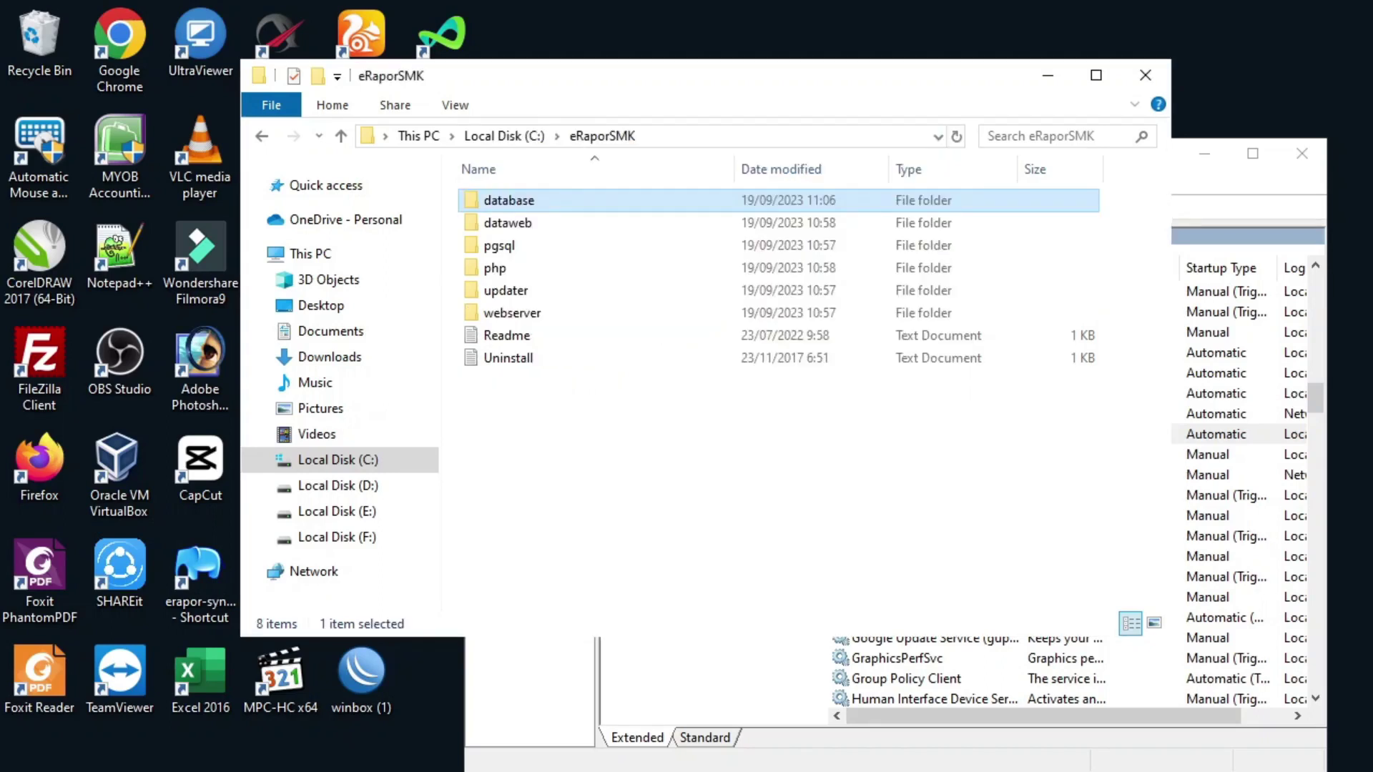
Start the eRaporSMKWebSrv and eRaporSMKDB services in Services
key("alt+Tab")
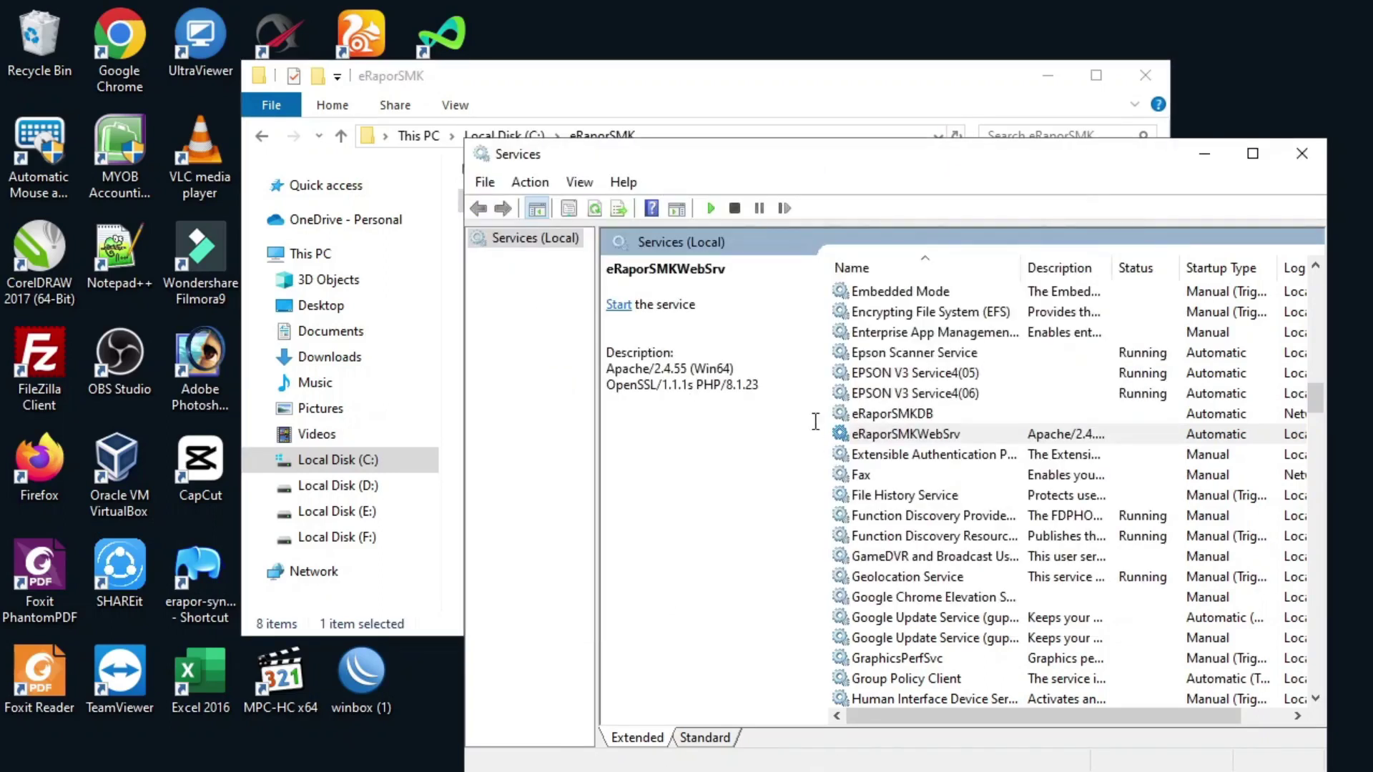
left_click(623, 307)
left_click(922, 415)
left_click(619, 304)
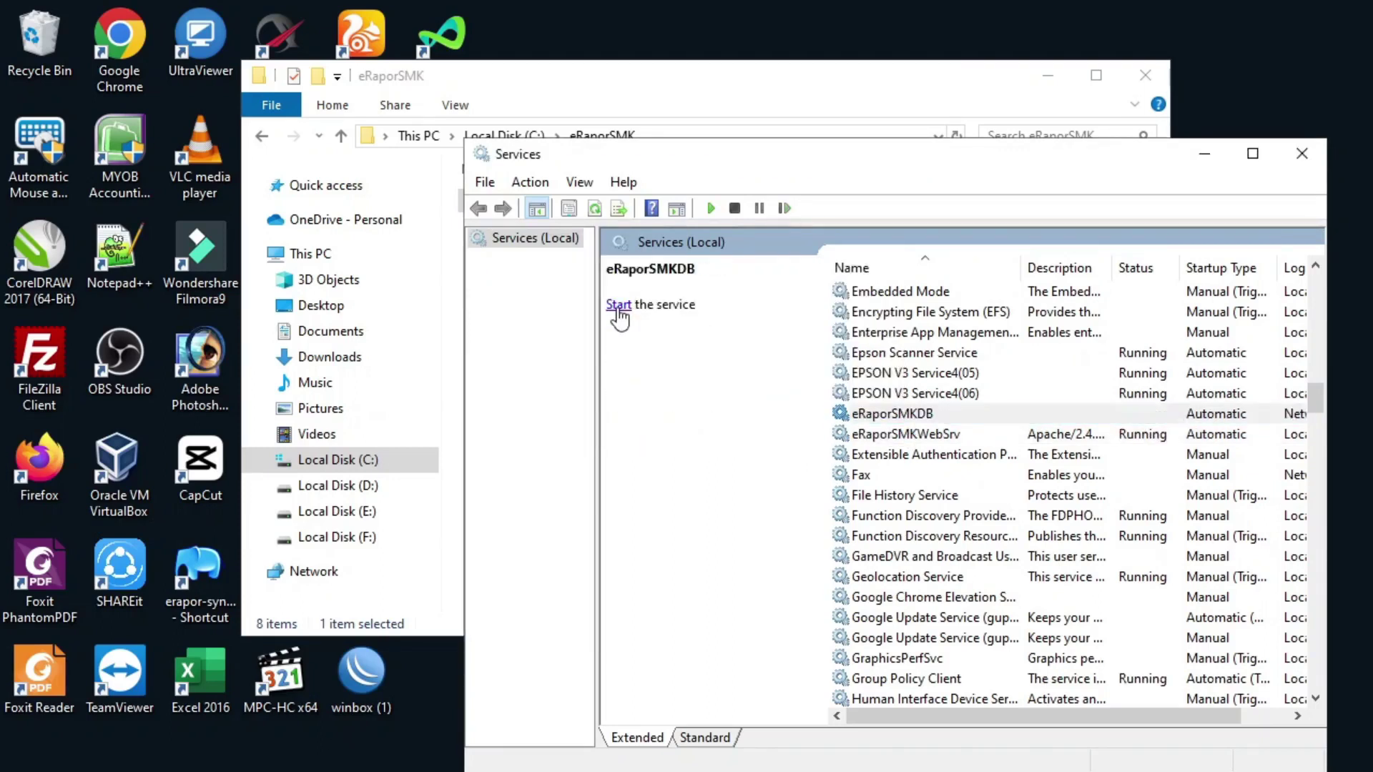
left_click(617, 305)
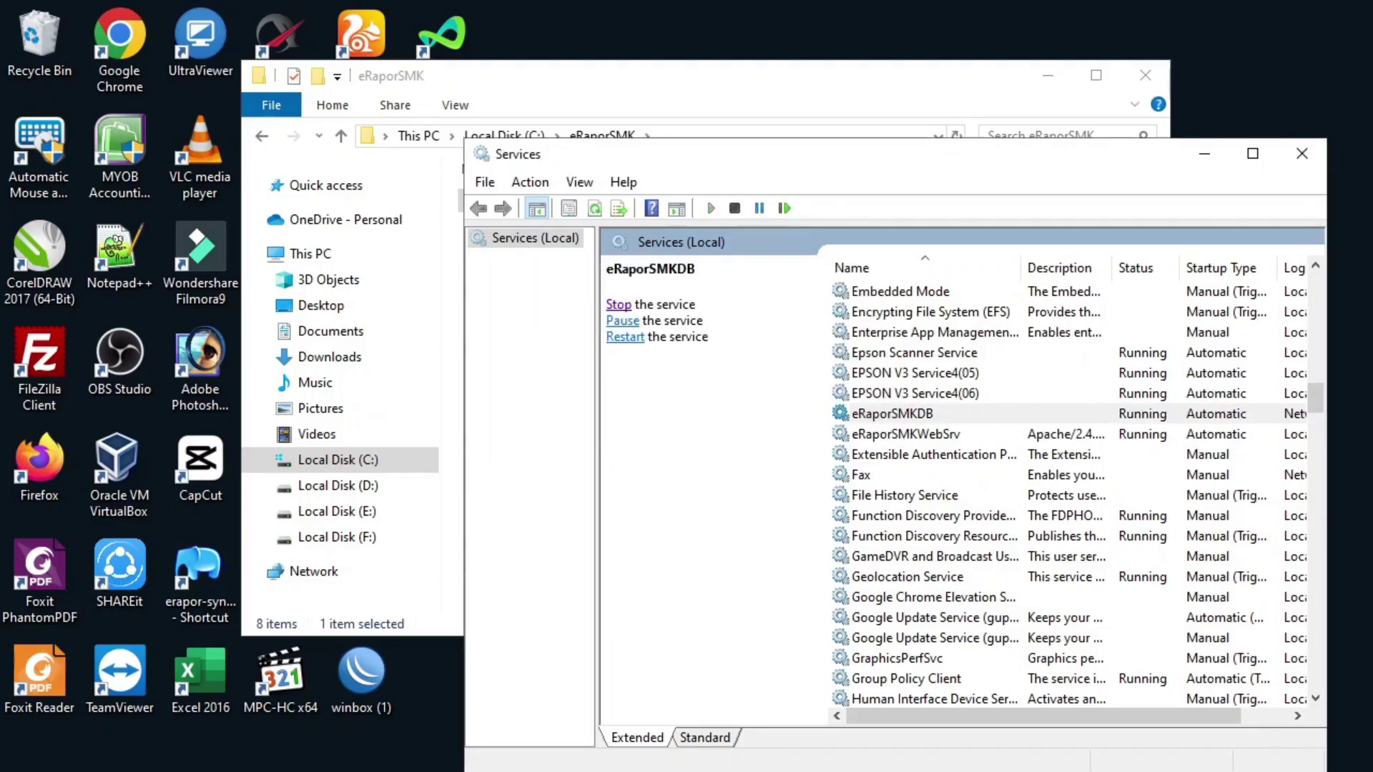
Reload the e-Rapor login page in Chrome to confirm it now shows version 6.0.4
left_click(722, 683)
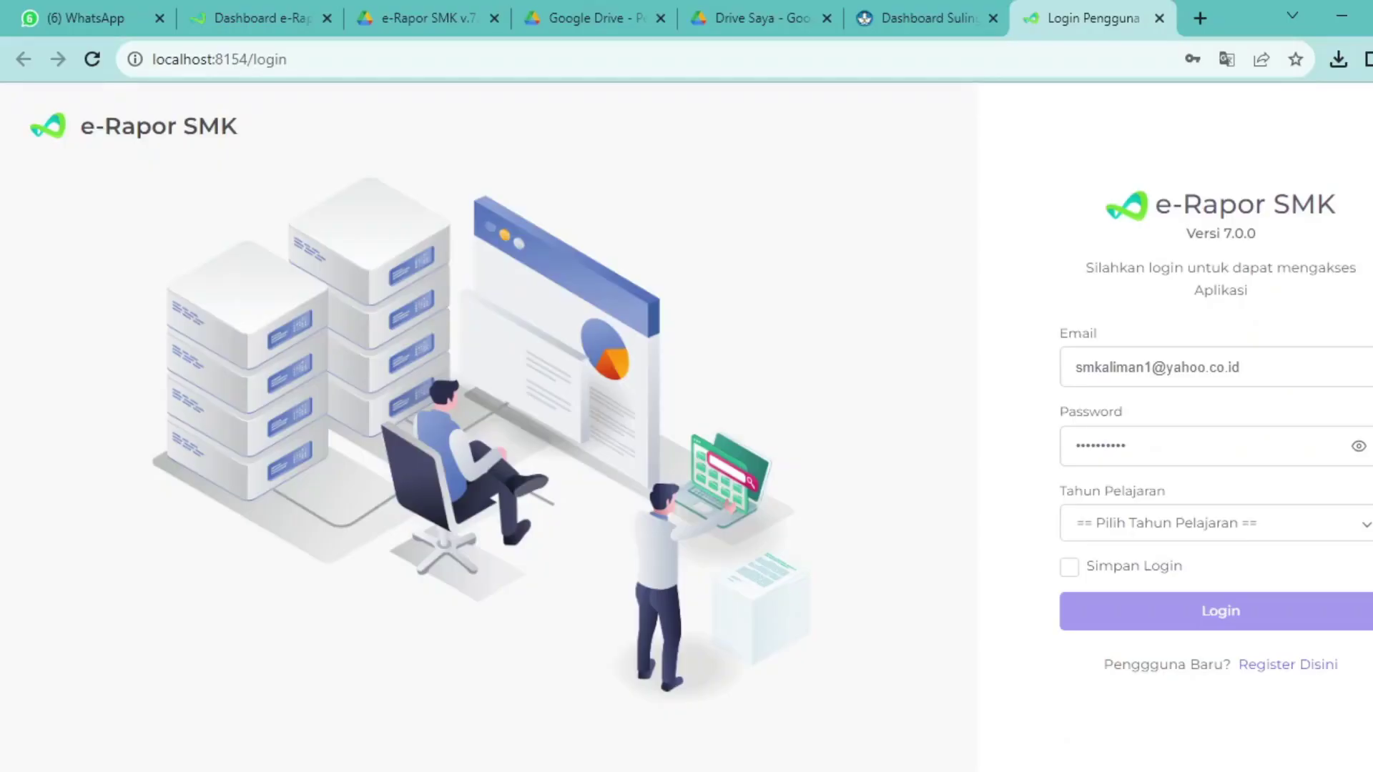
left_click(93, 64)
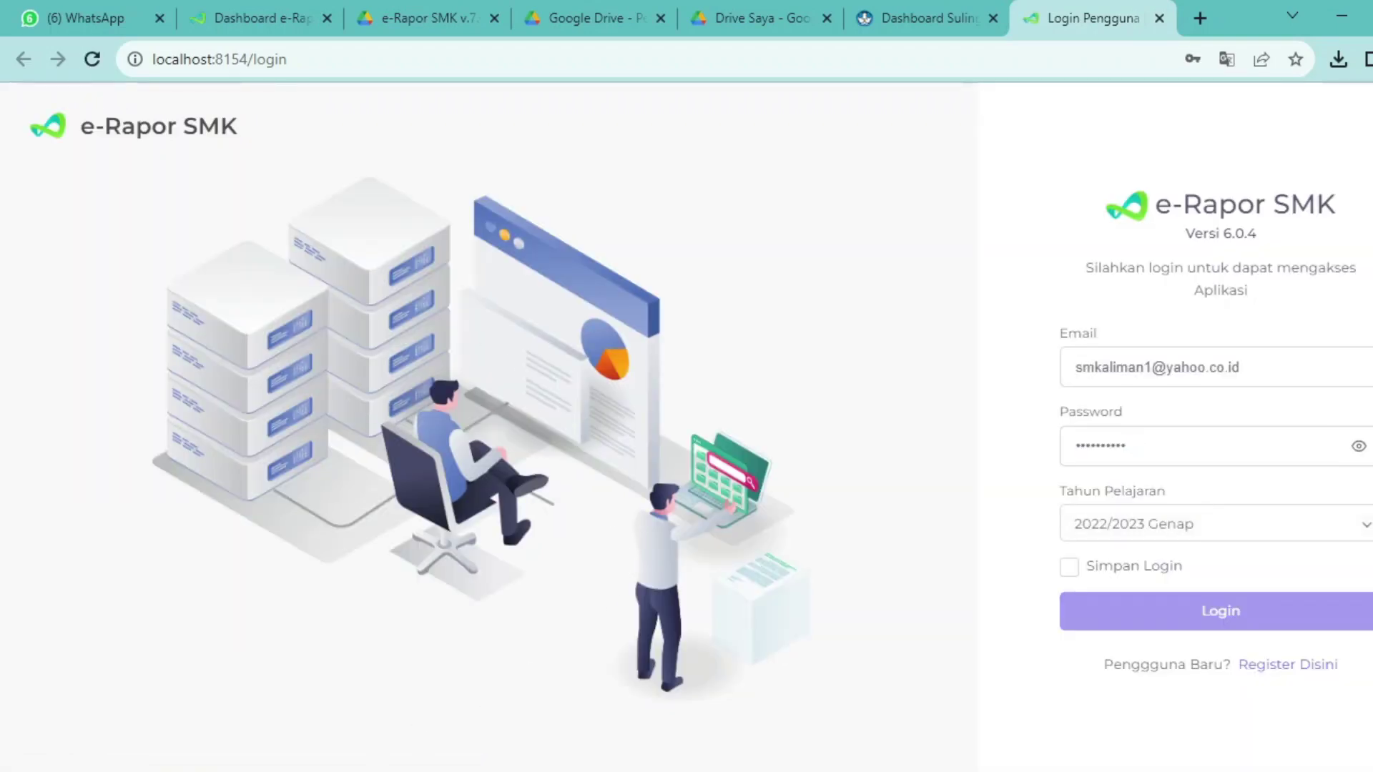
key("super")
Launch Command Prompt via cmd and change directory to C:\eRaporSMK\dataweb
type("cmd")
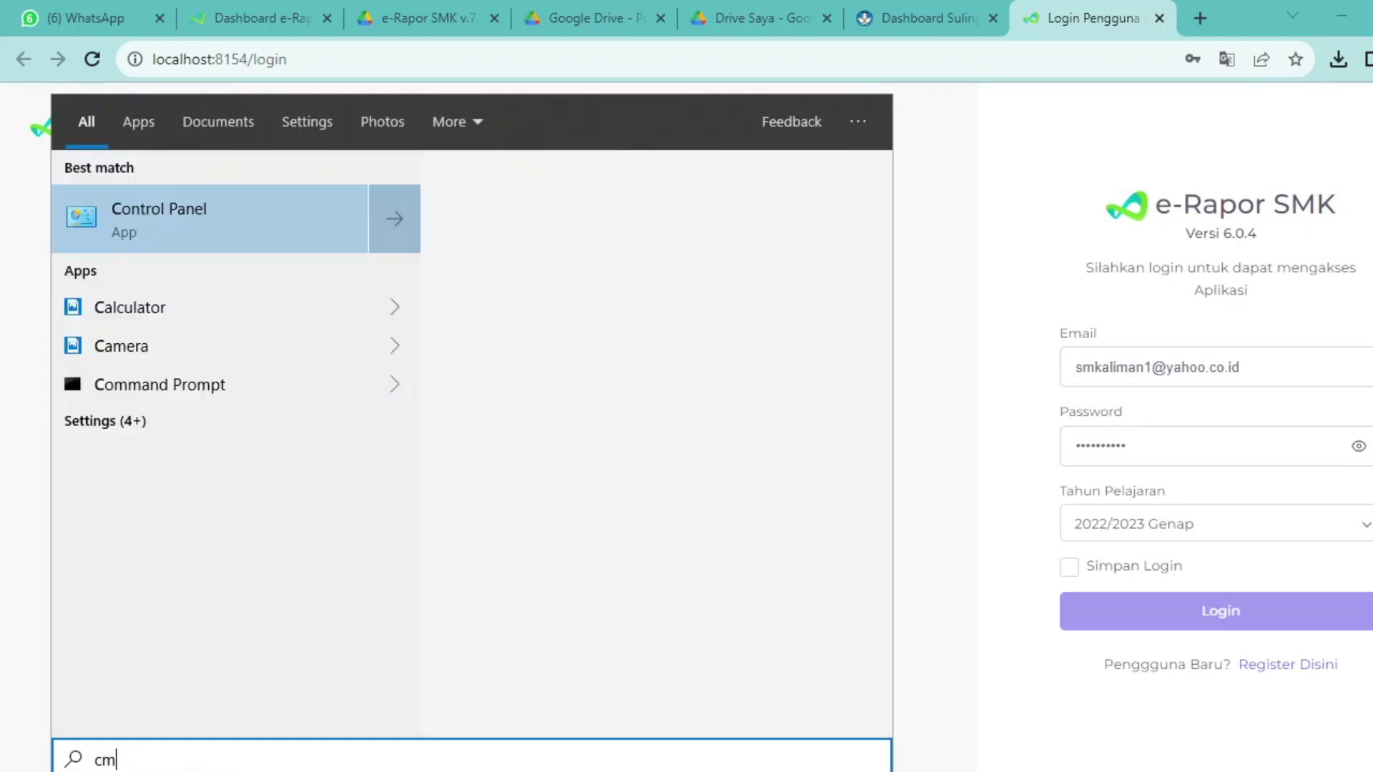
key("Return")
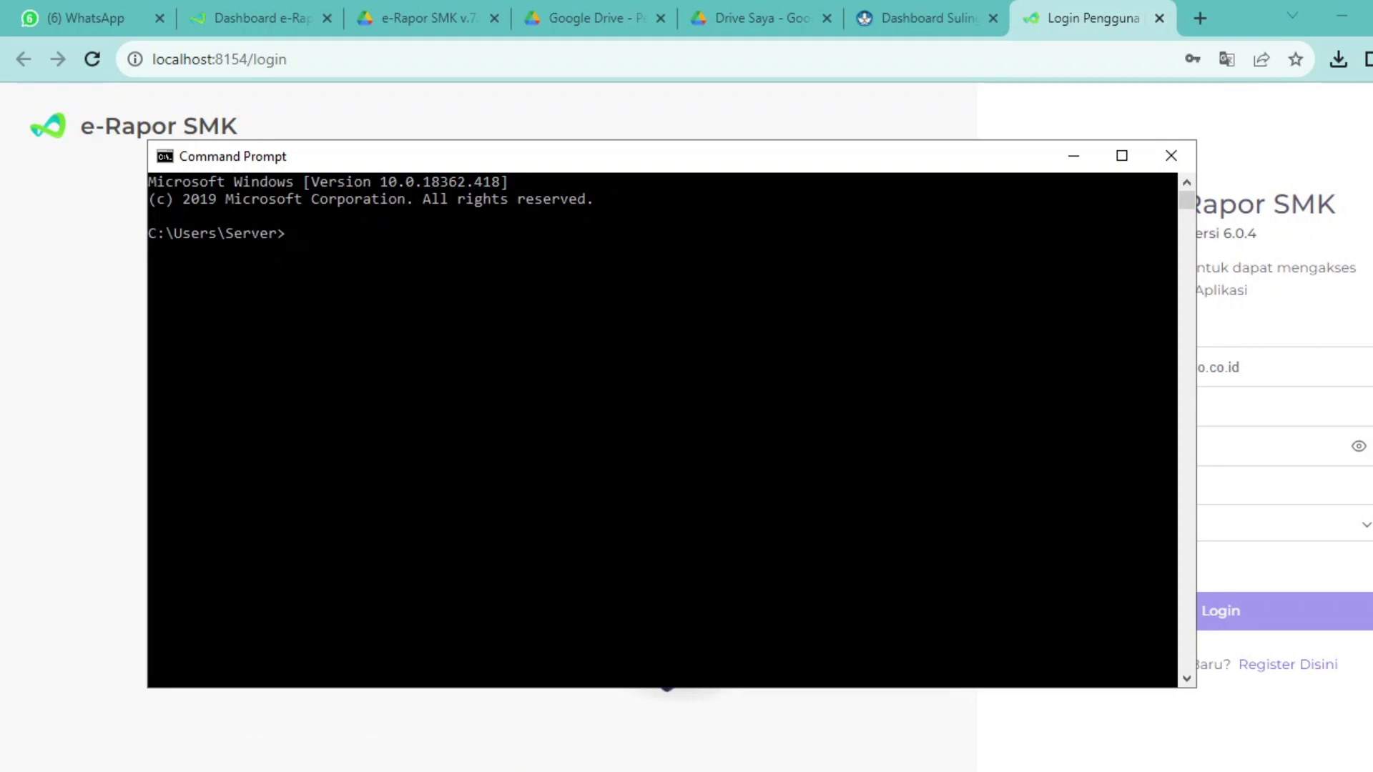
right_click(647, 429)
key("Return")
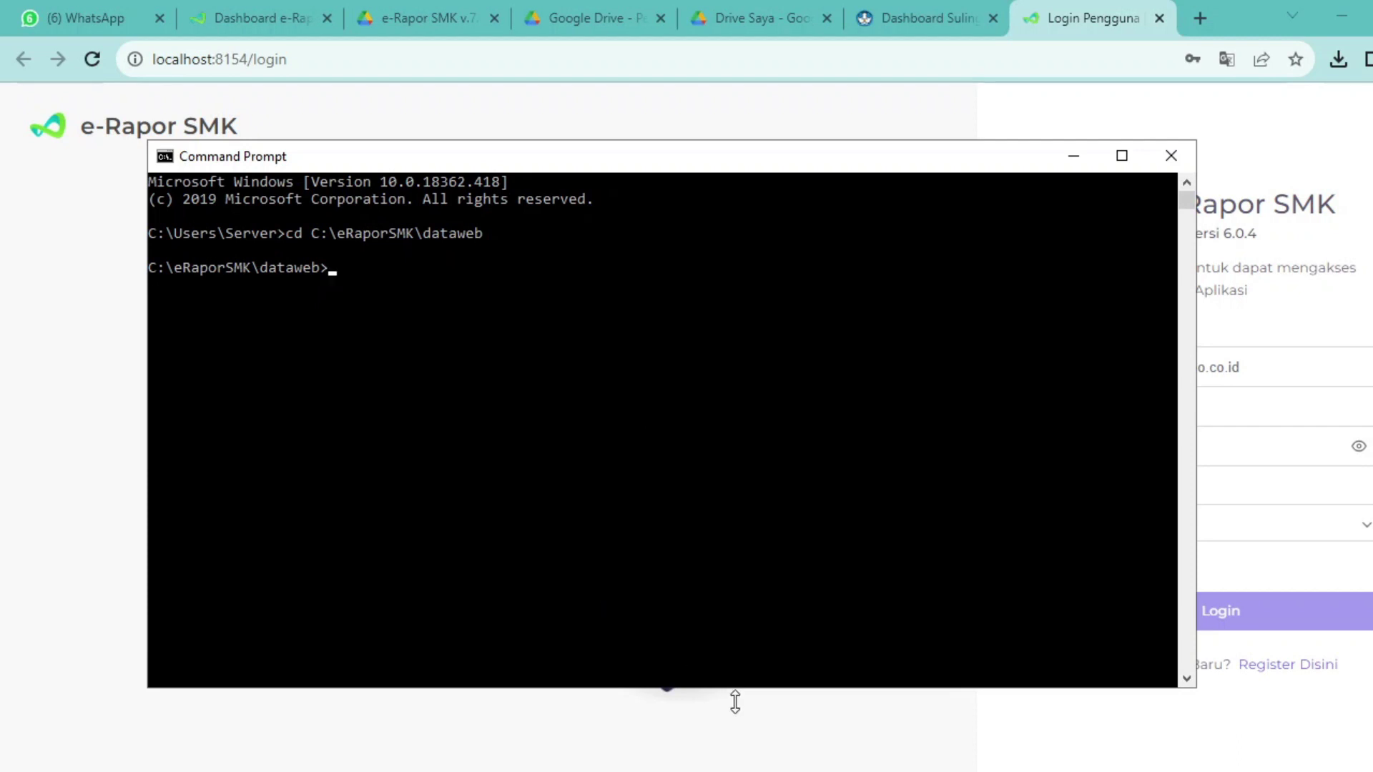
mouse_move(814, 771)
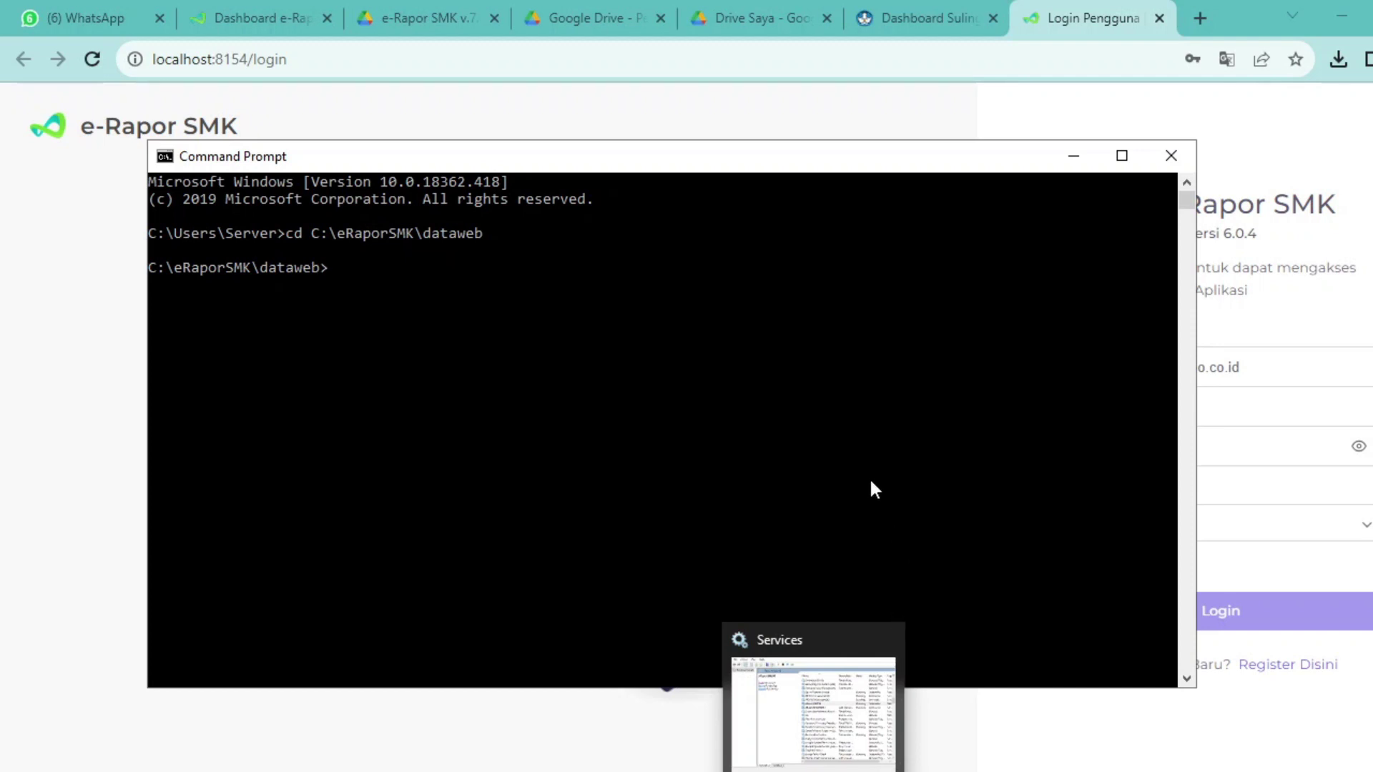
Run 'composer install' in the dataweb folder and let it begin installing dependencies
type("composer install")
key("Return")
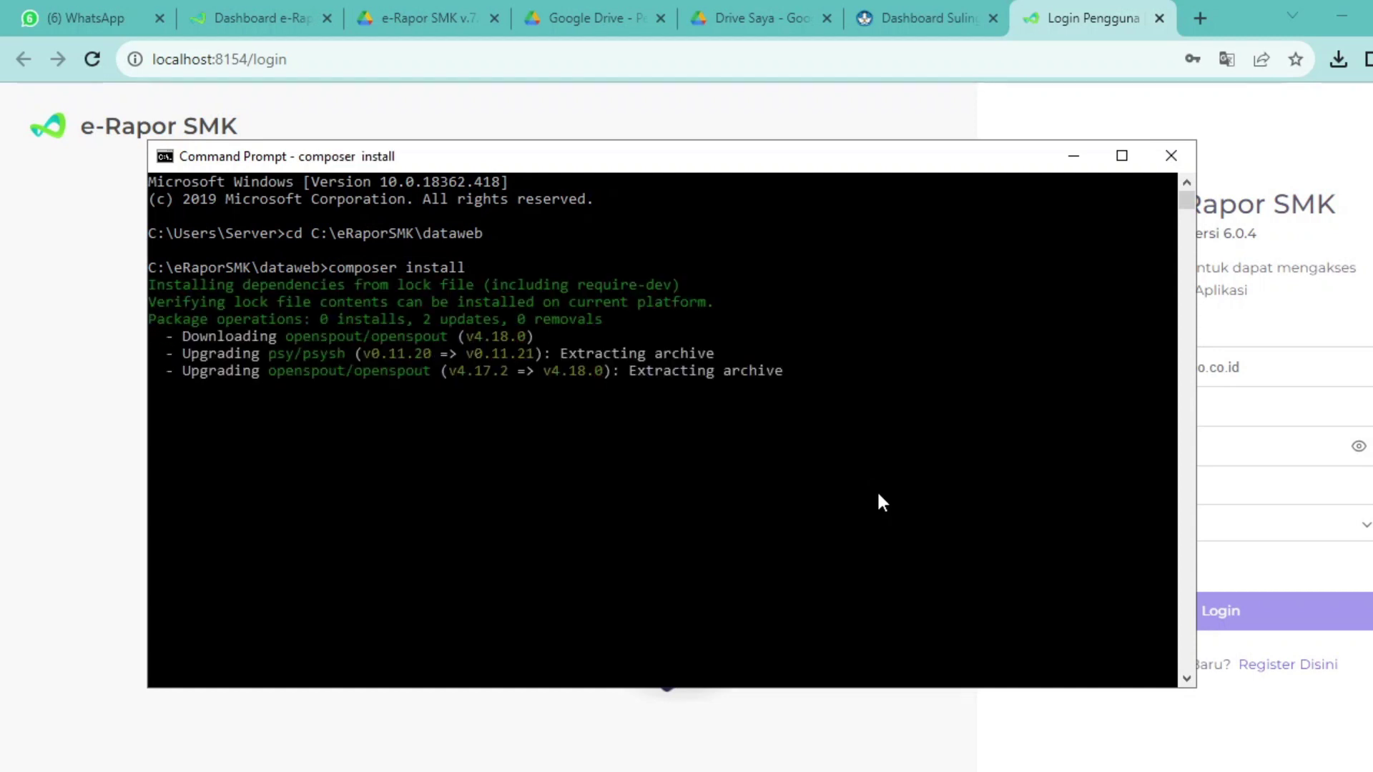
mouse_move(930, 764)
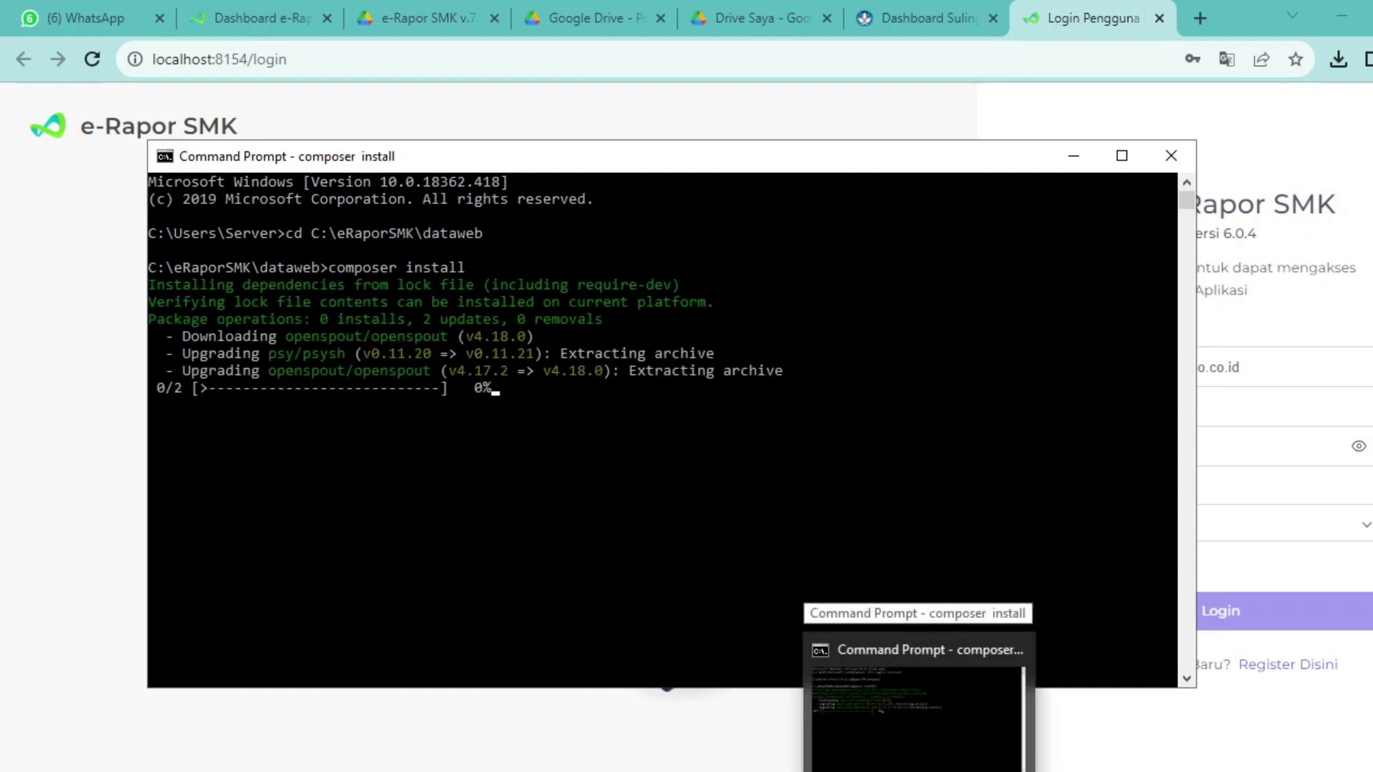